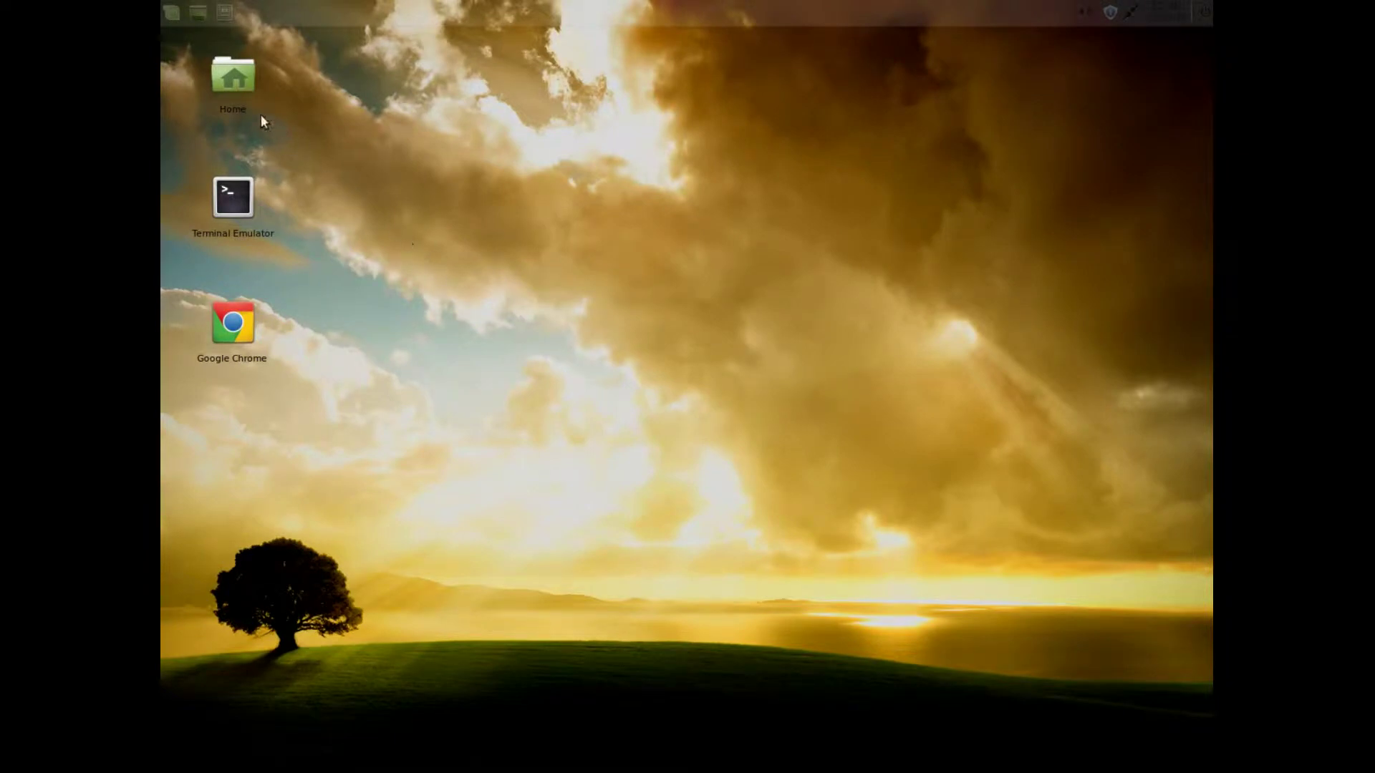
left_click(175, 13)
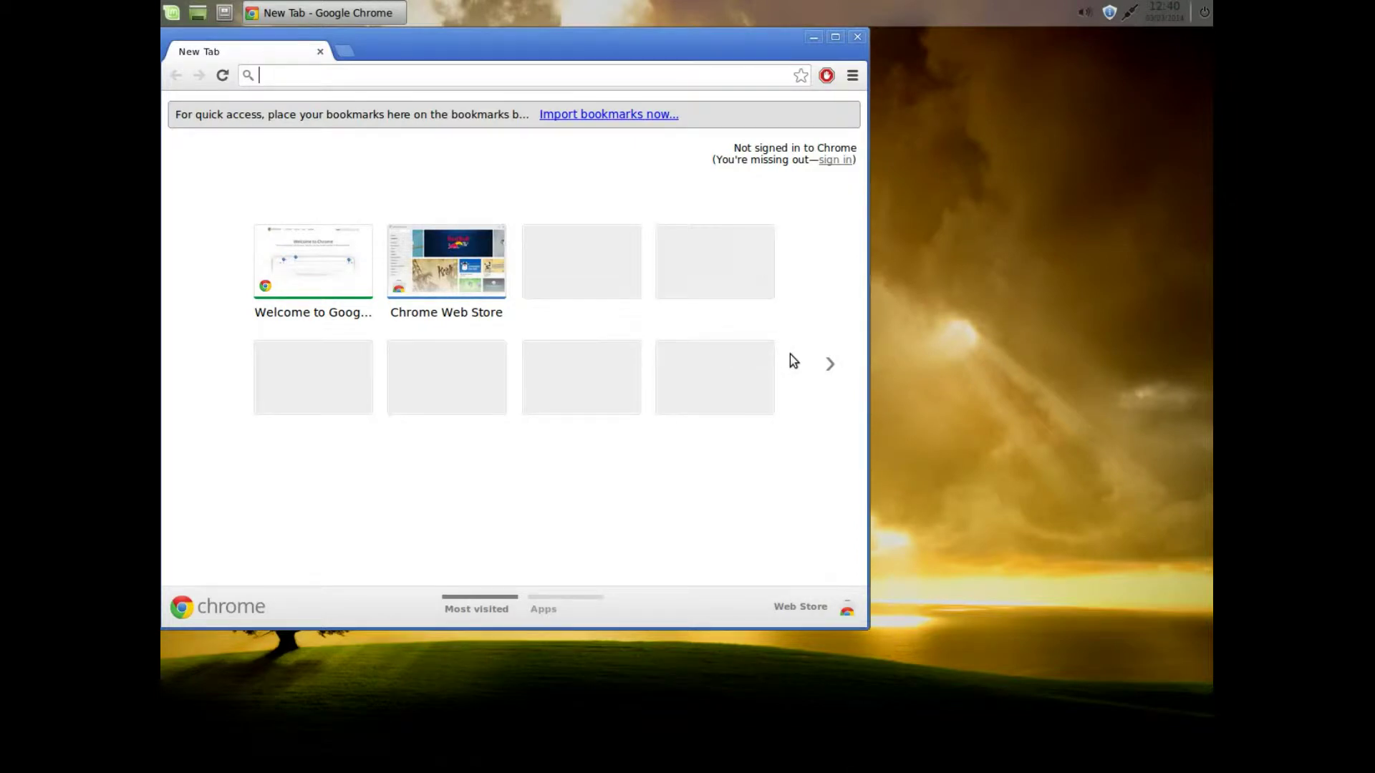
type("true")
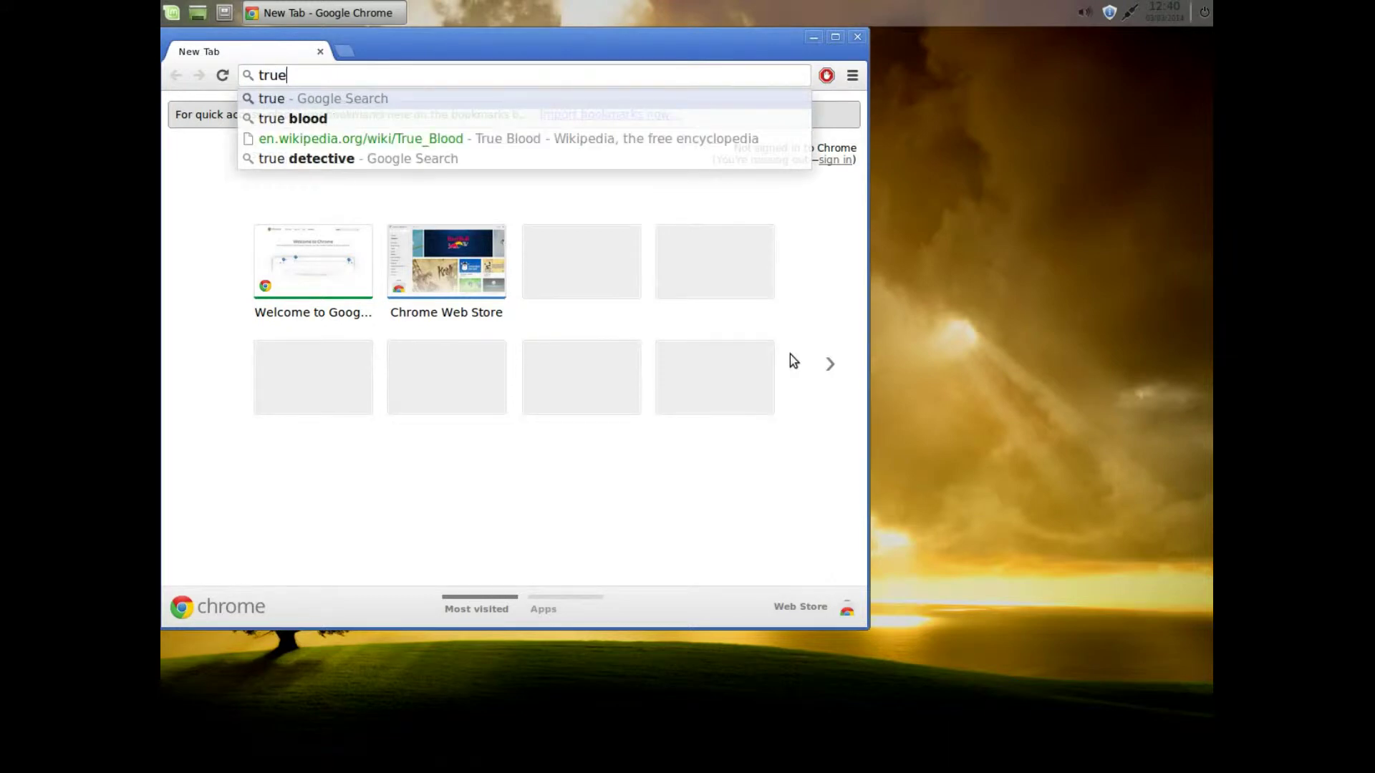
type("crypt")
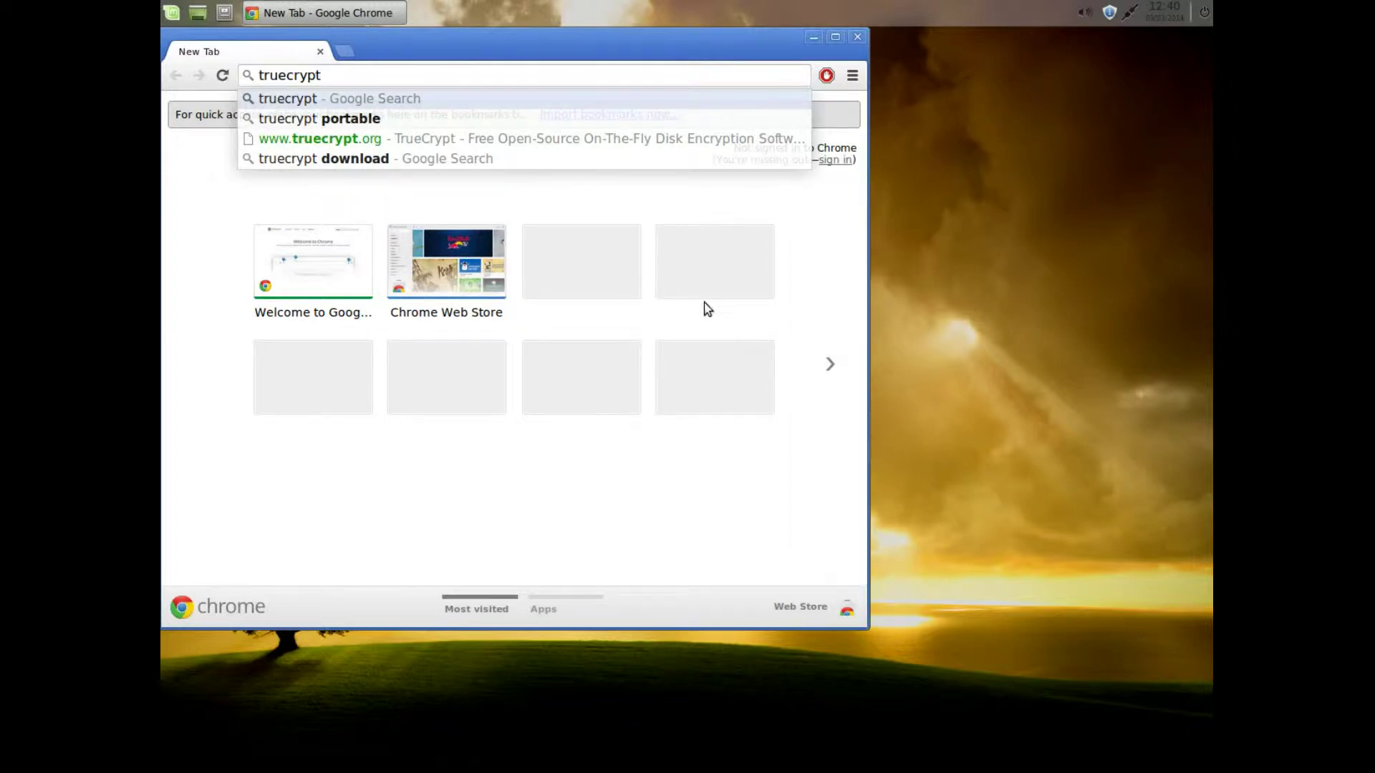
left_click(307, 140)
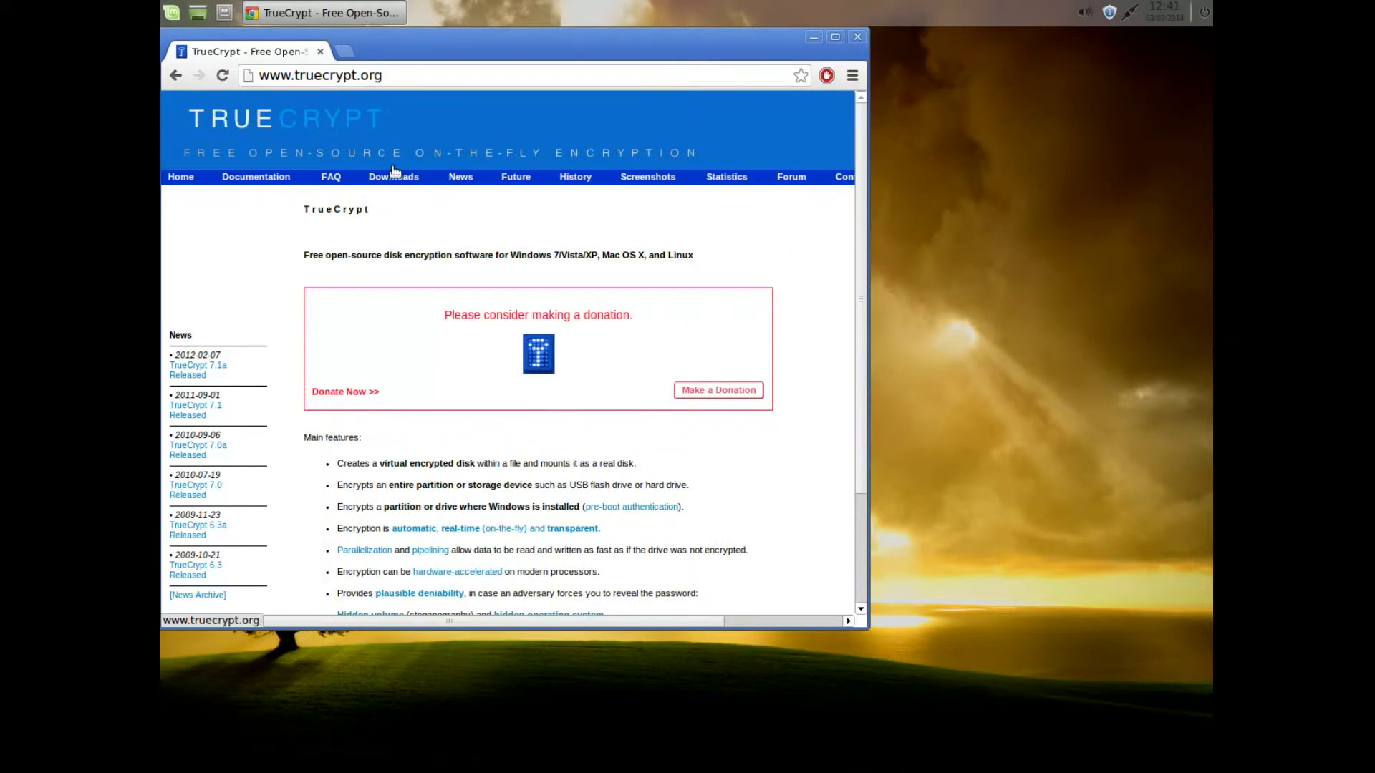
Download the TrueCrypt Linux Standard - 32-bit (x86) tar.gz package from the Downloads page
left_click(410, 186)
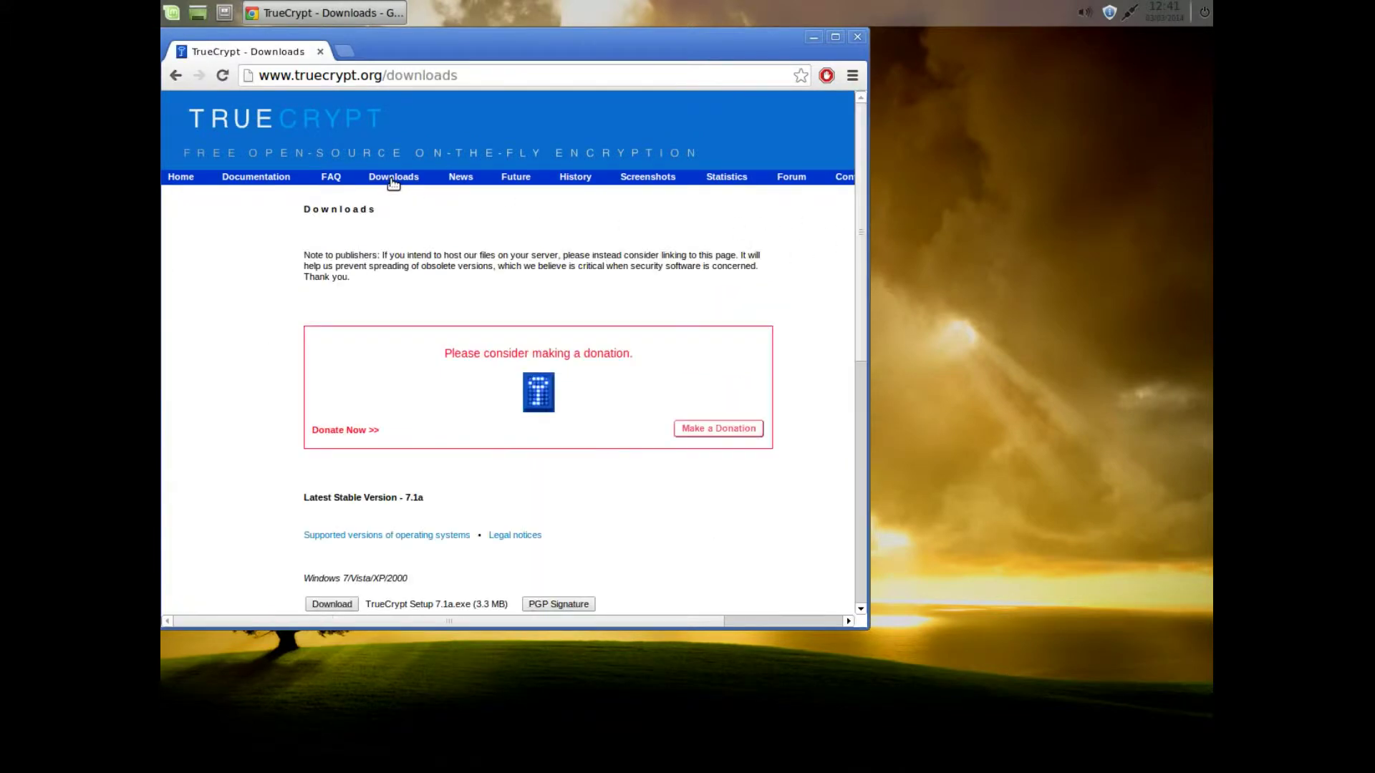
scroll(742, 473, "down", 6)
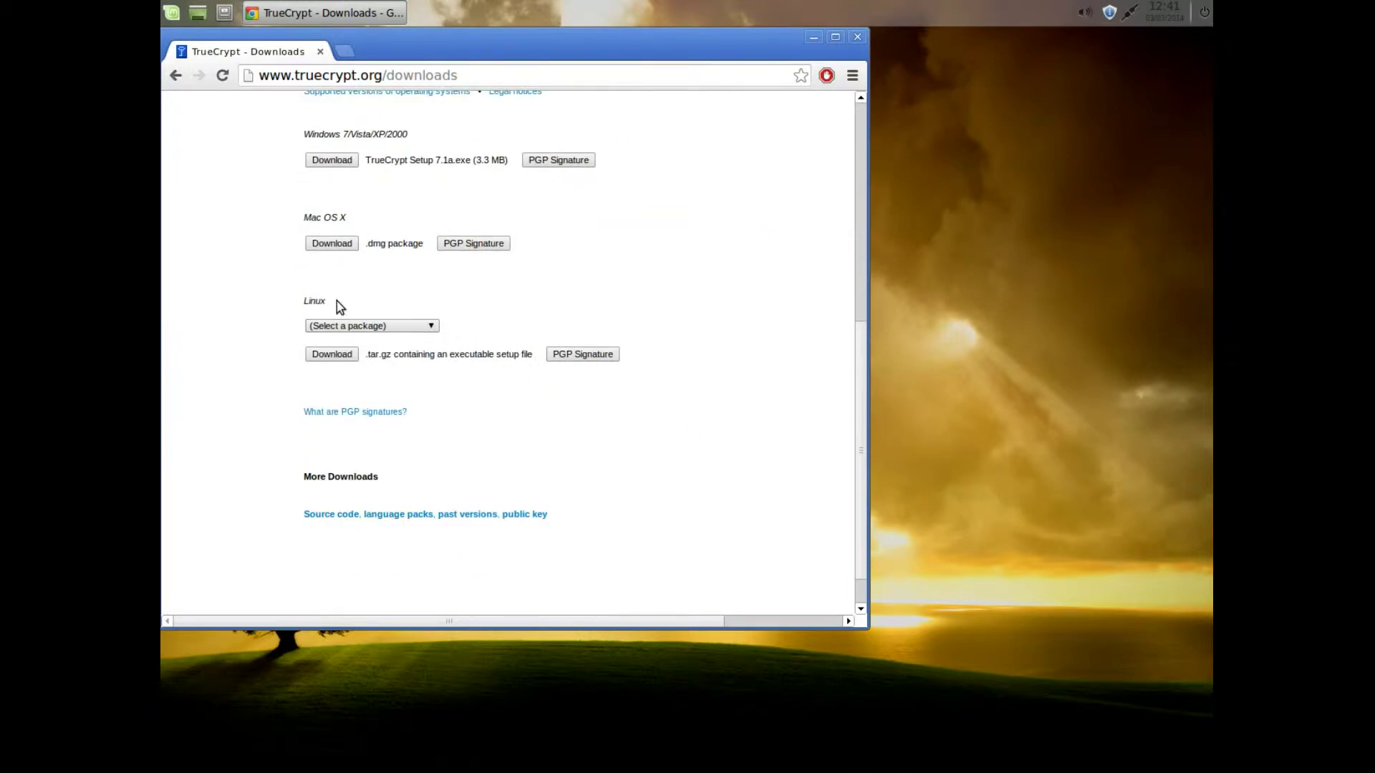
left_click_drag(336, 304, 308, 302)
left_click(453, 331)
left_click(432, 326)
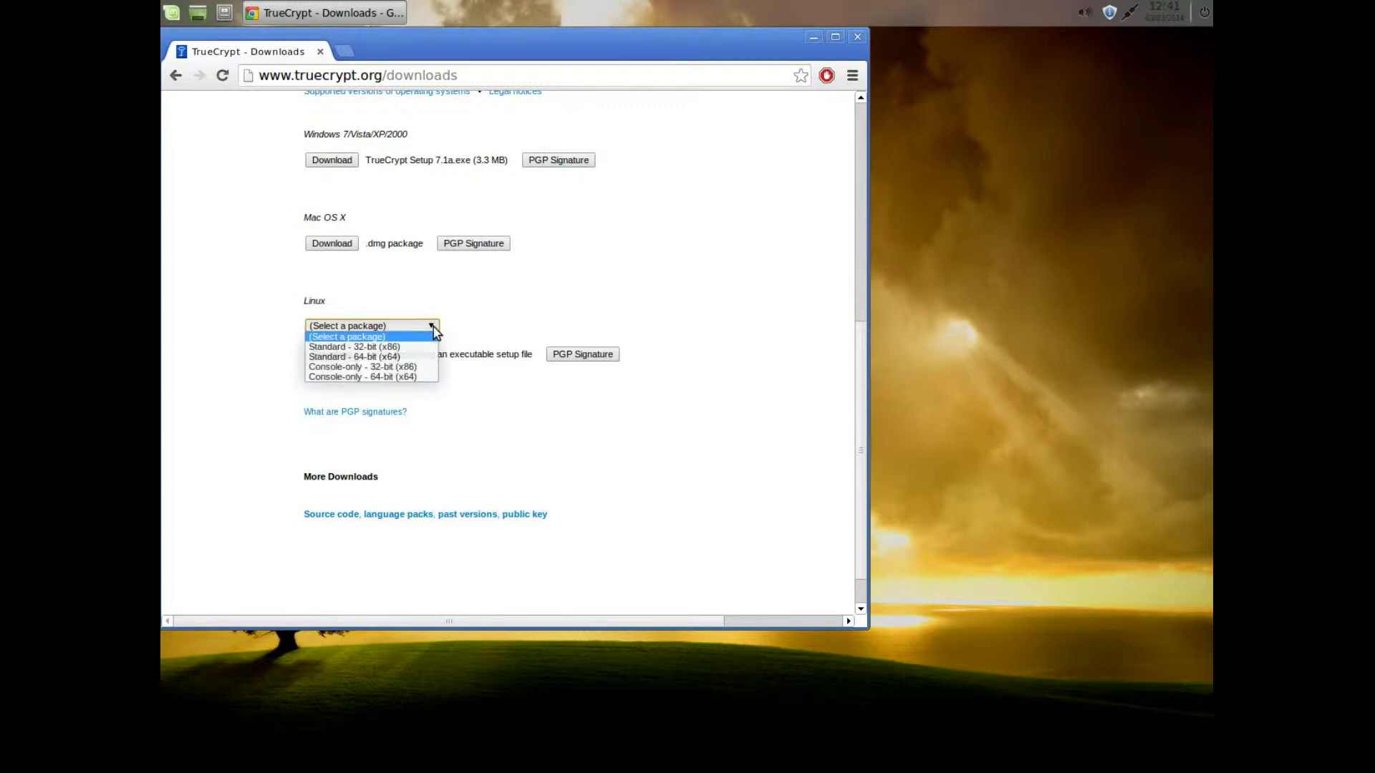
left_click(402, 349)
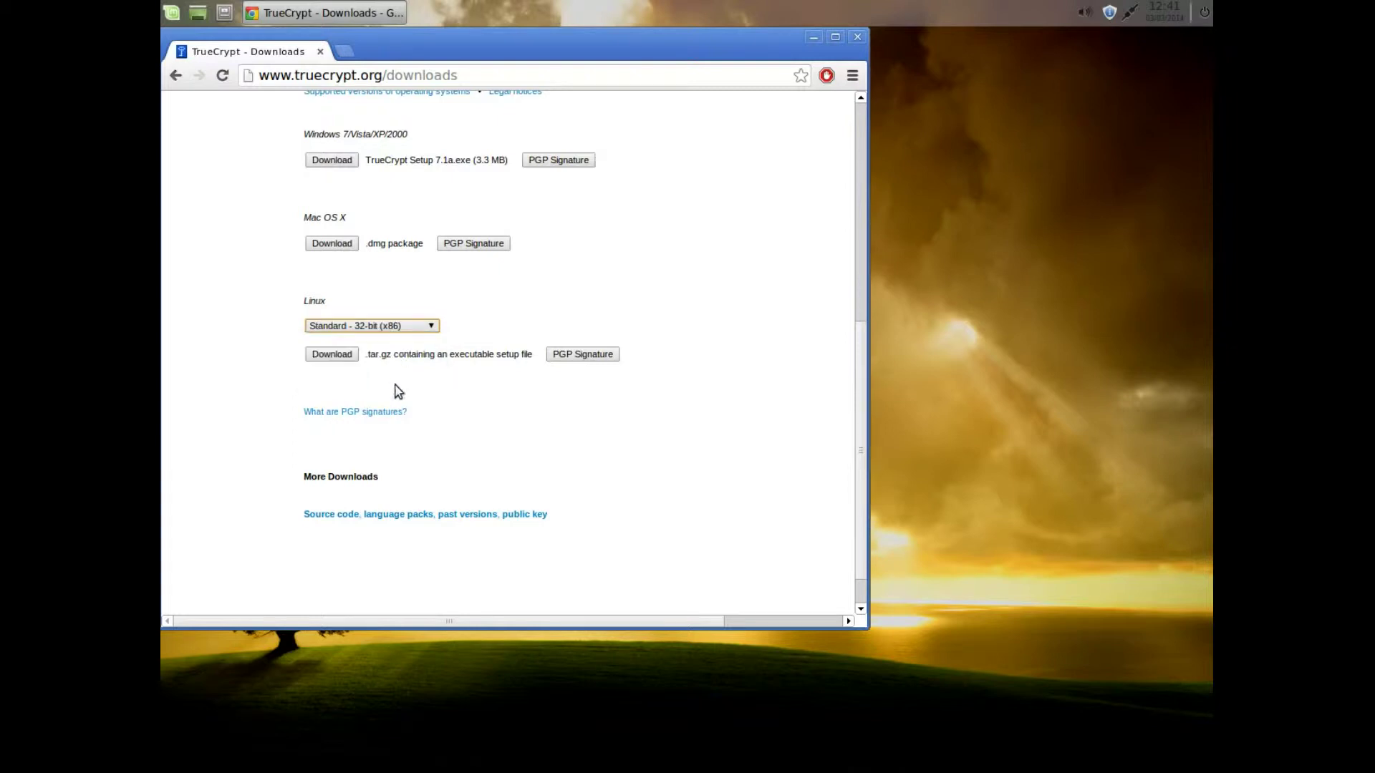
left_click(328, 357)
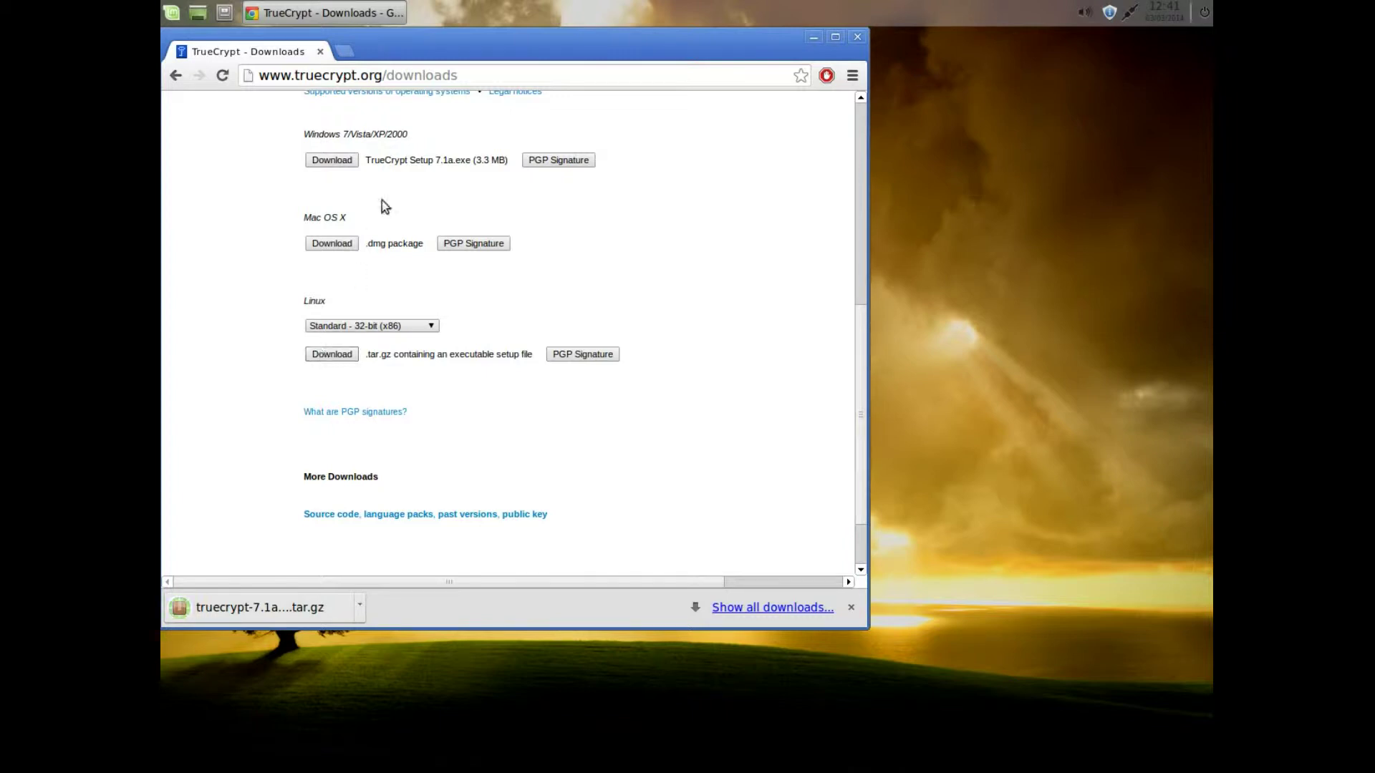
Browse Home > Downloads in Thunar and select truecrypt-7.1a-linux-x86.tar.gz
left_click(813, 38)
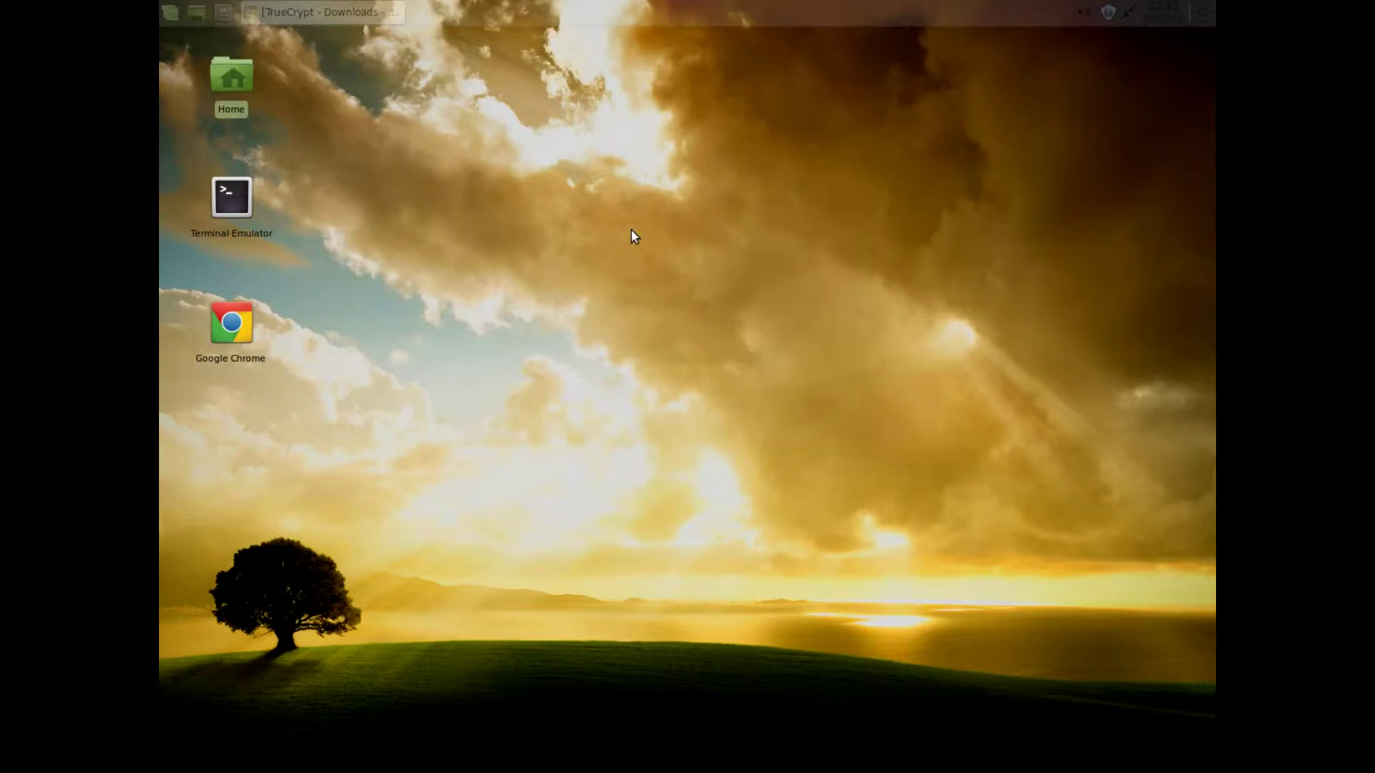
double_click(234, 77)
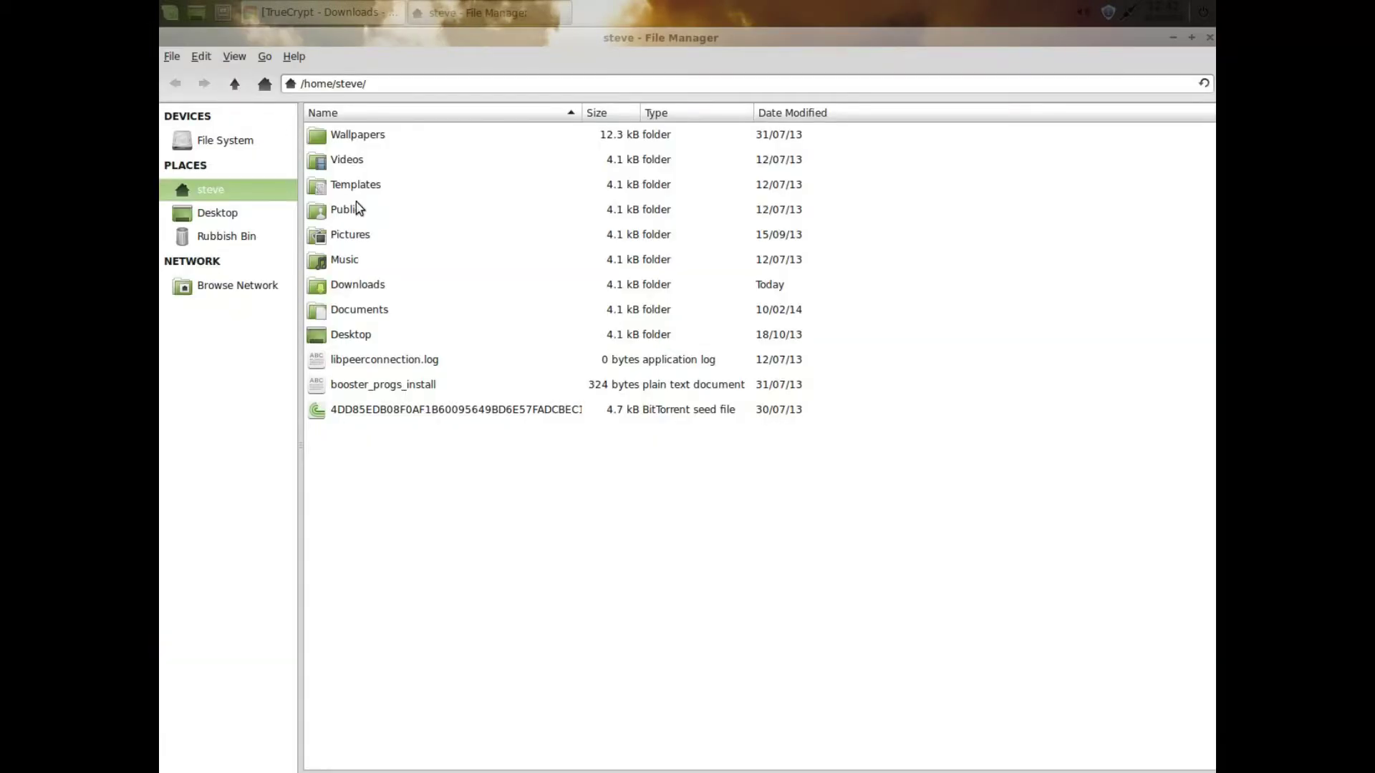
double_click(383, 288)
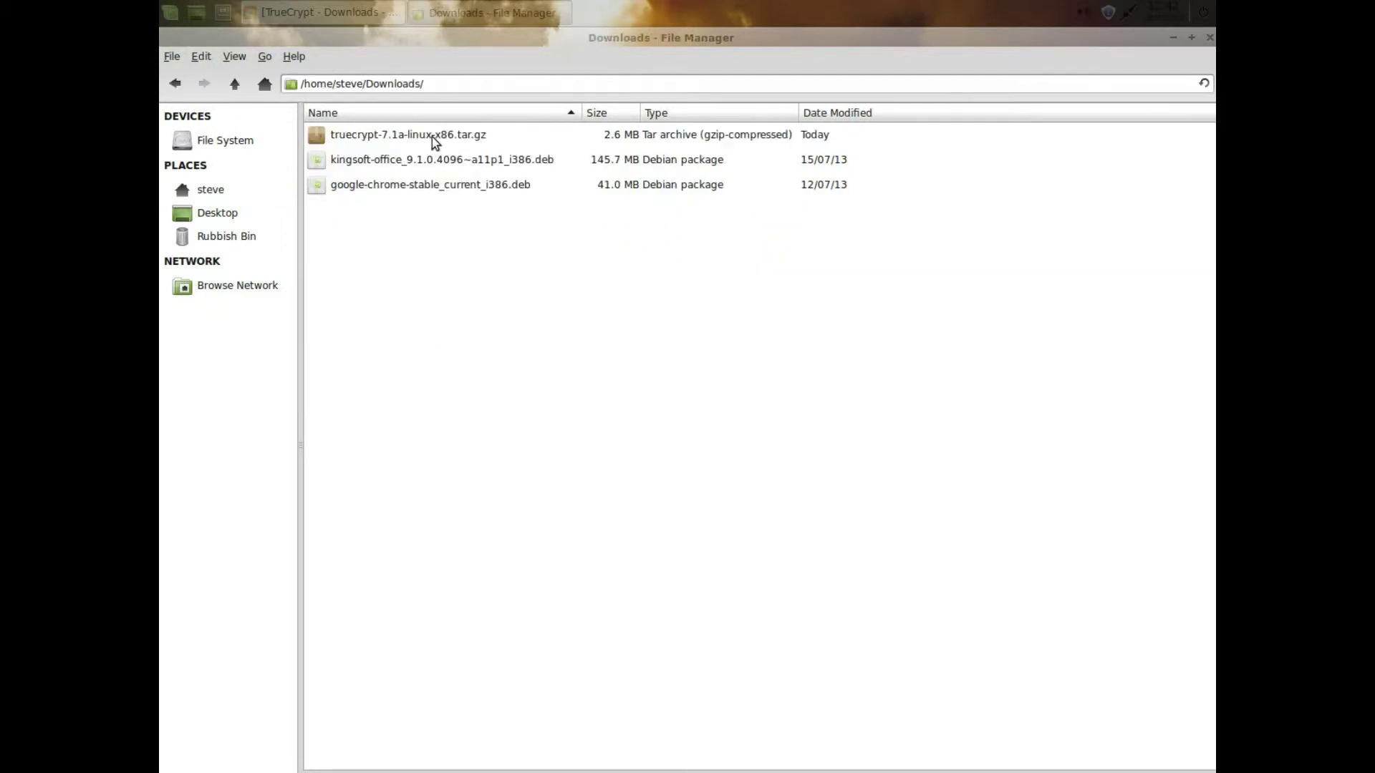
left_click(430, 137)
Extract truecrypt-7.1a-setup-x86 from the tar.gz into Downloads and quit Archive Manager
double_click(427, 140)
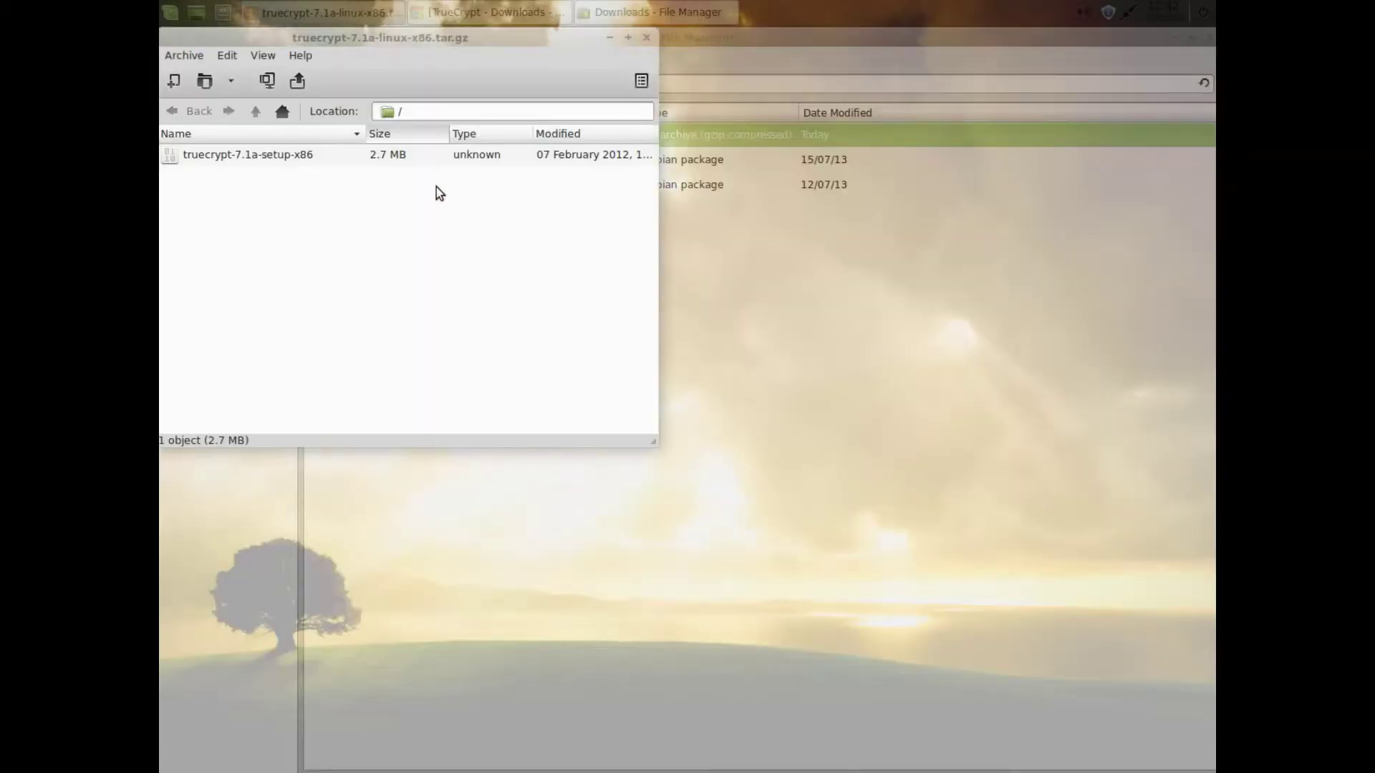
left_click(297, 81)
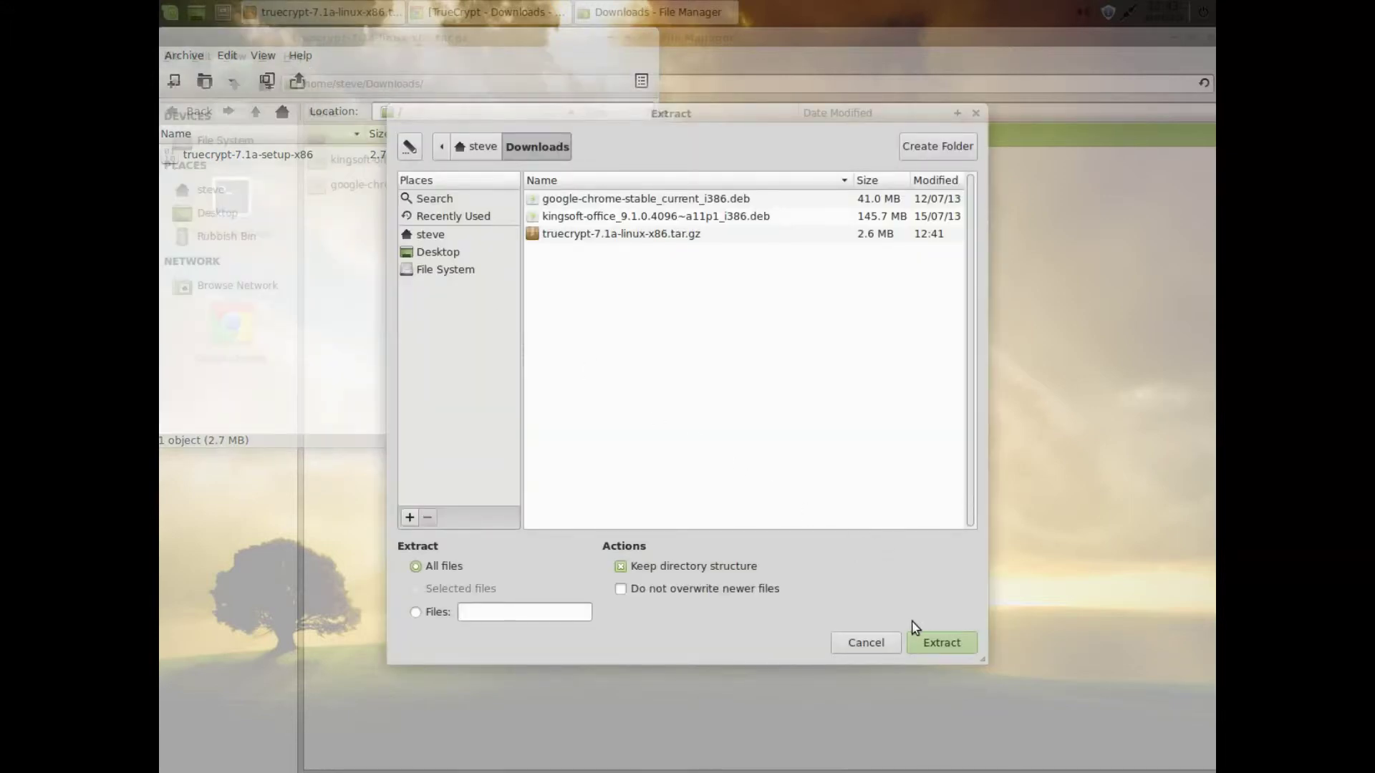
left_click(929, 643)
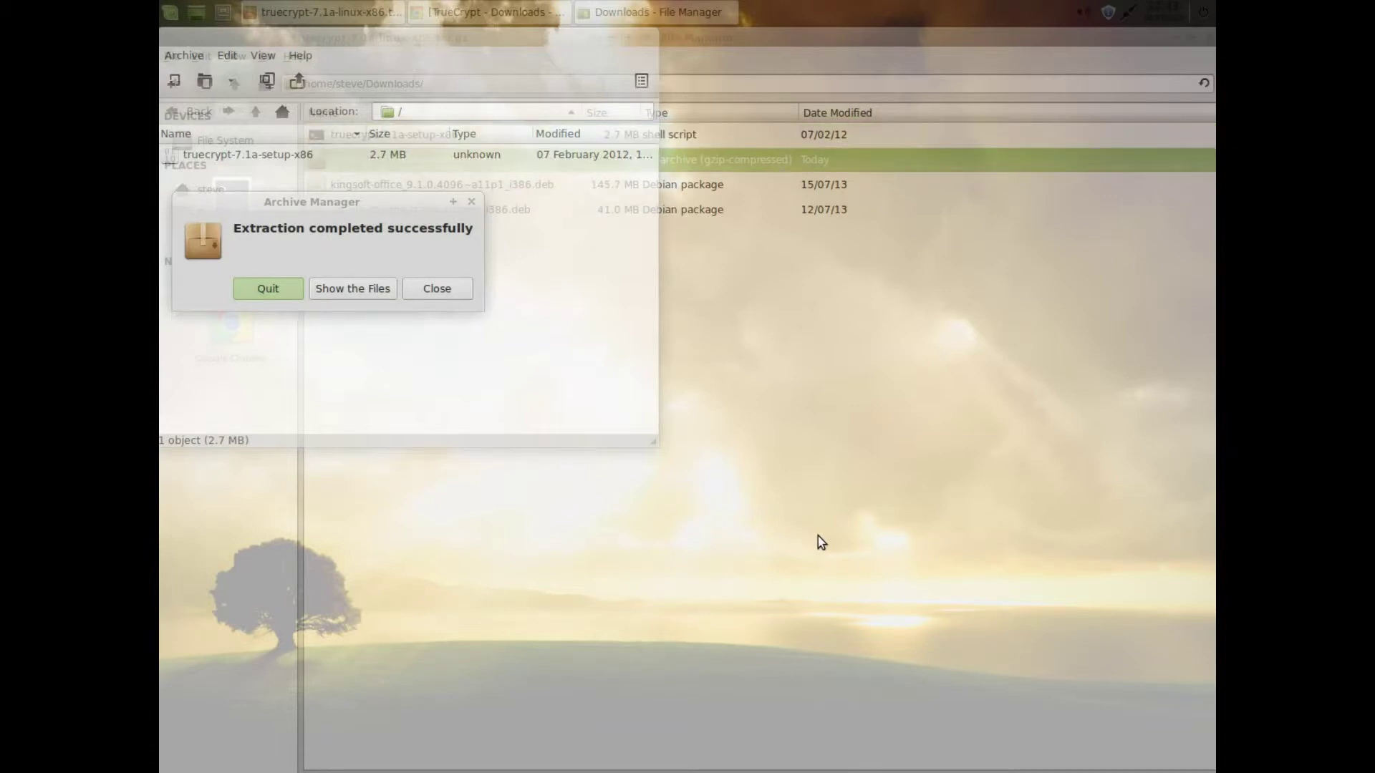
left_click(265, 289)
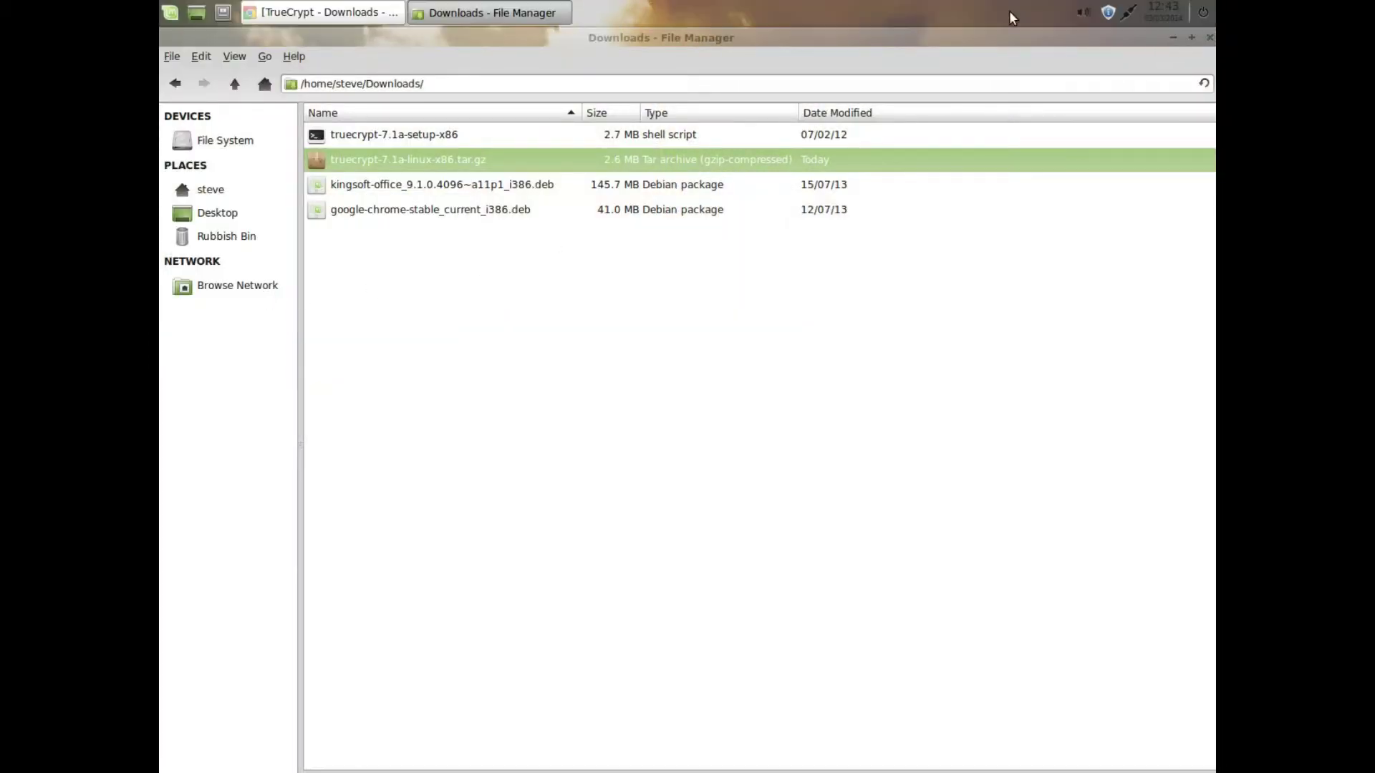
Open a terminal in the Downloads folder with Open Terminal Here and move it down
left_click(406, 138)
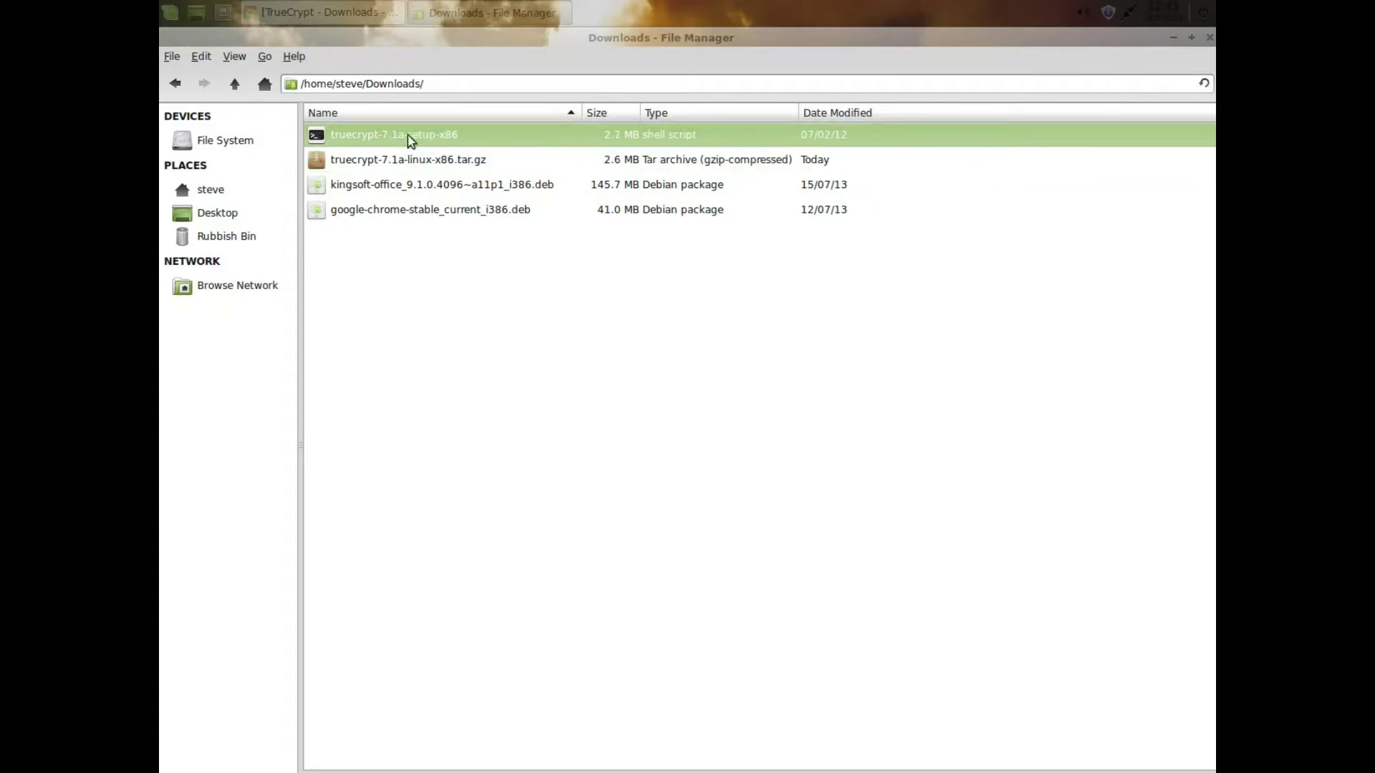
right_click(431, 332)
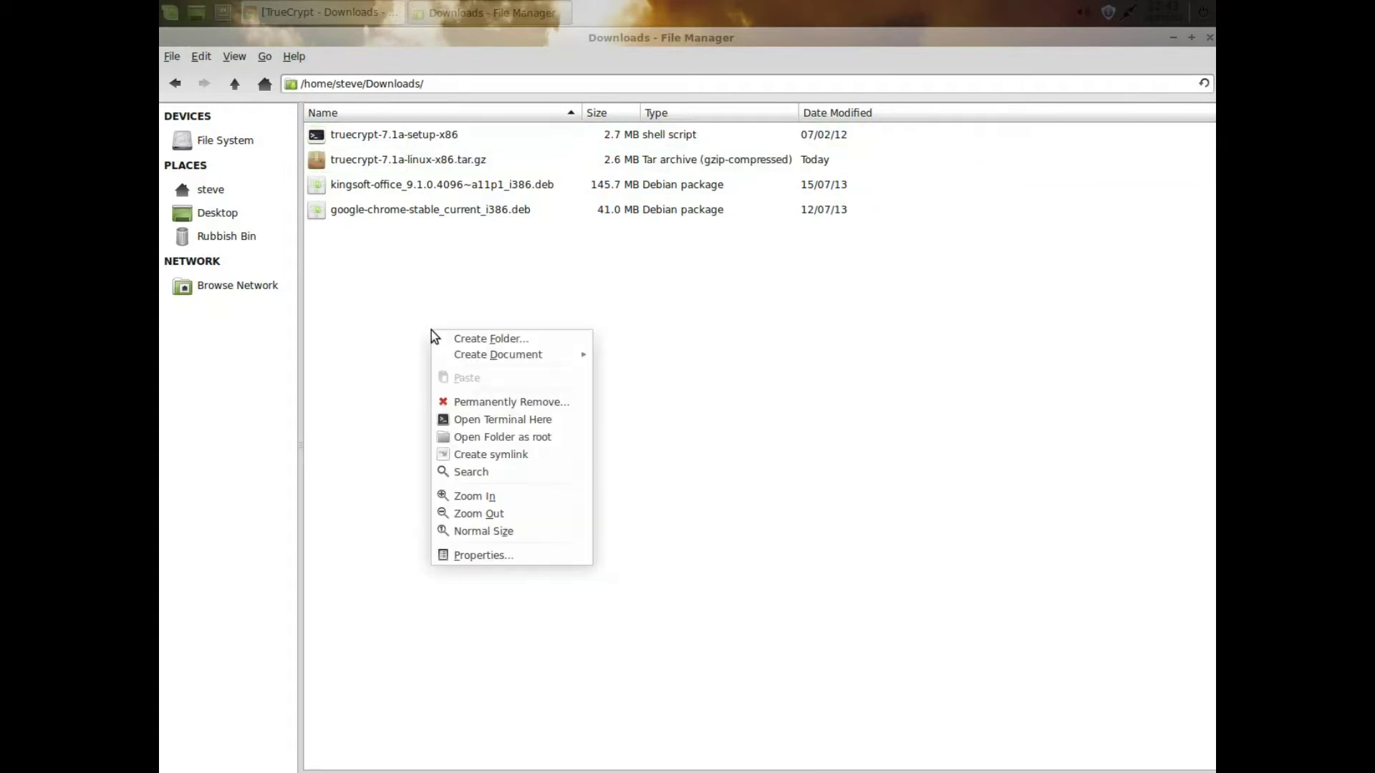
left_click(509, 420)
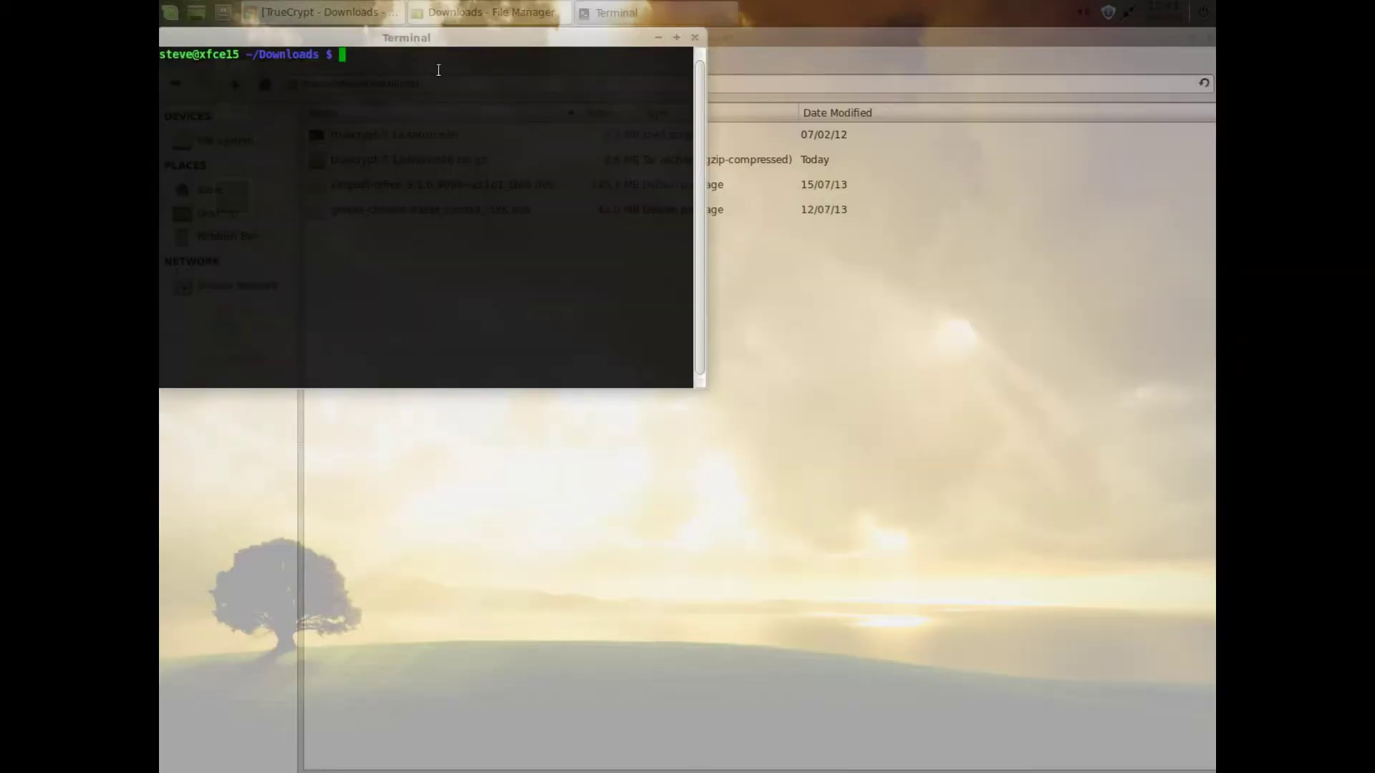
left_click_drag(467, 41, 613, 246)
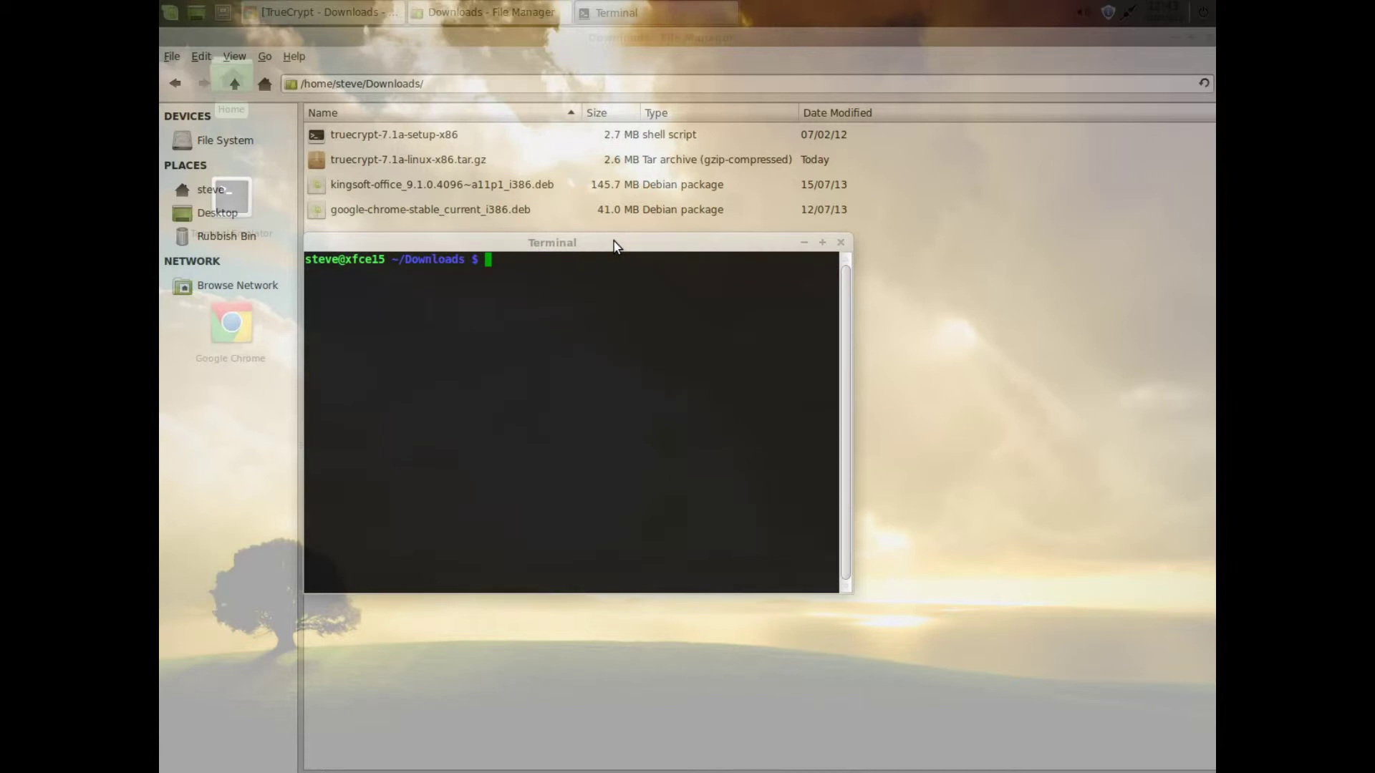
Run ./truecrypt-7.1a-setup-x86 in the terminal, completing the file name with Tab
type("./true")
key("Tab")
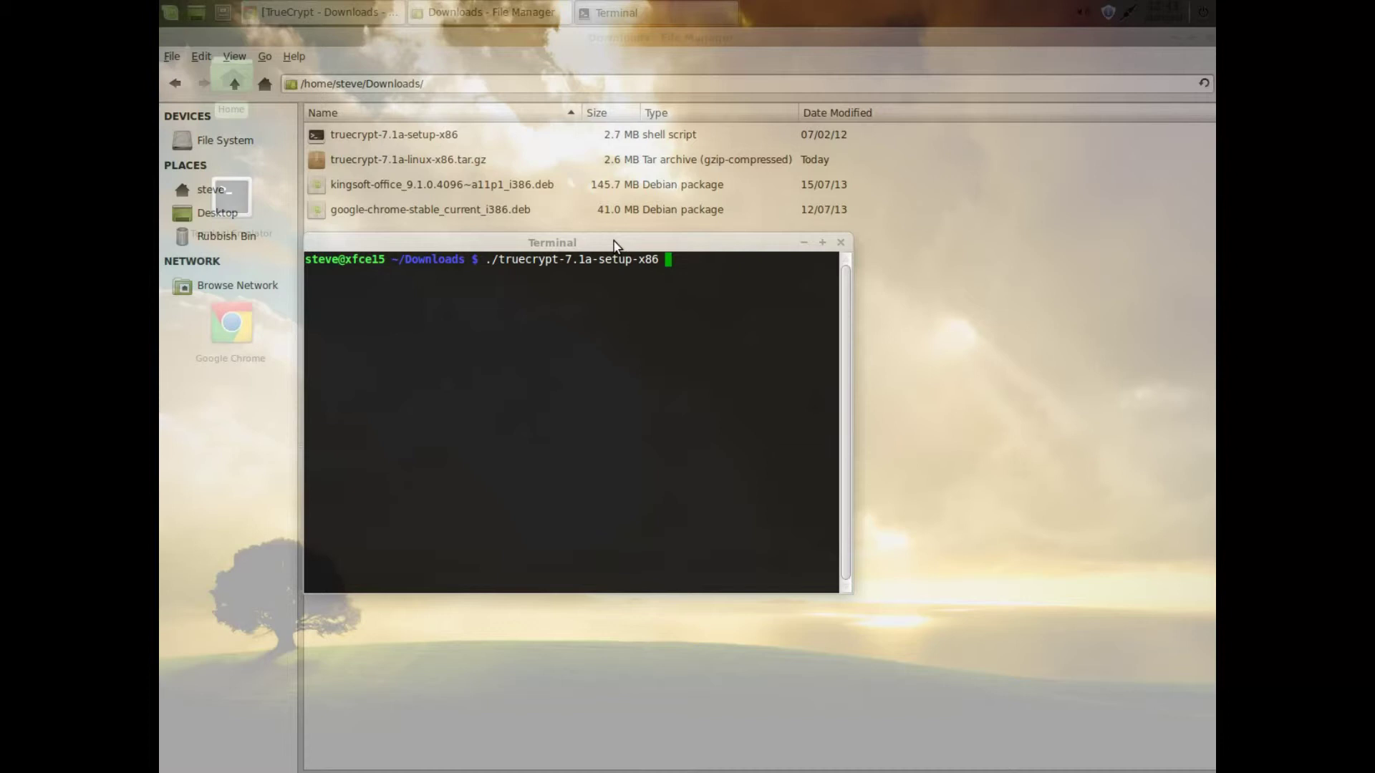
key("BackSpace")
key("Return")
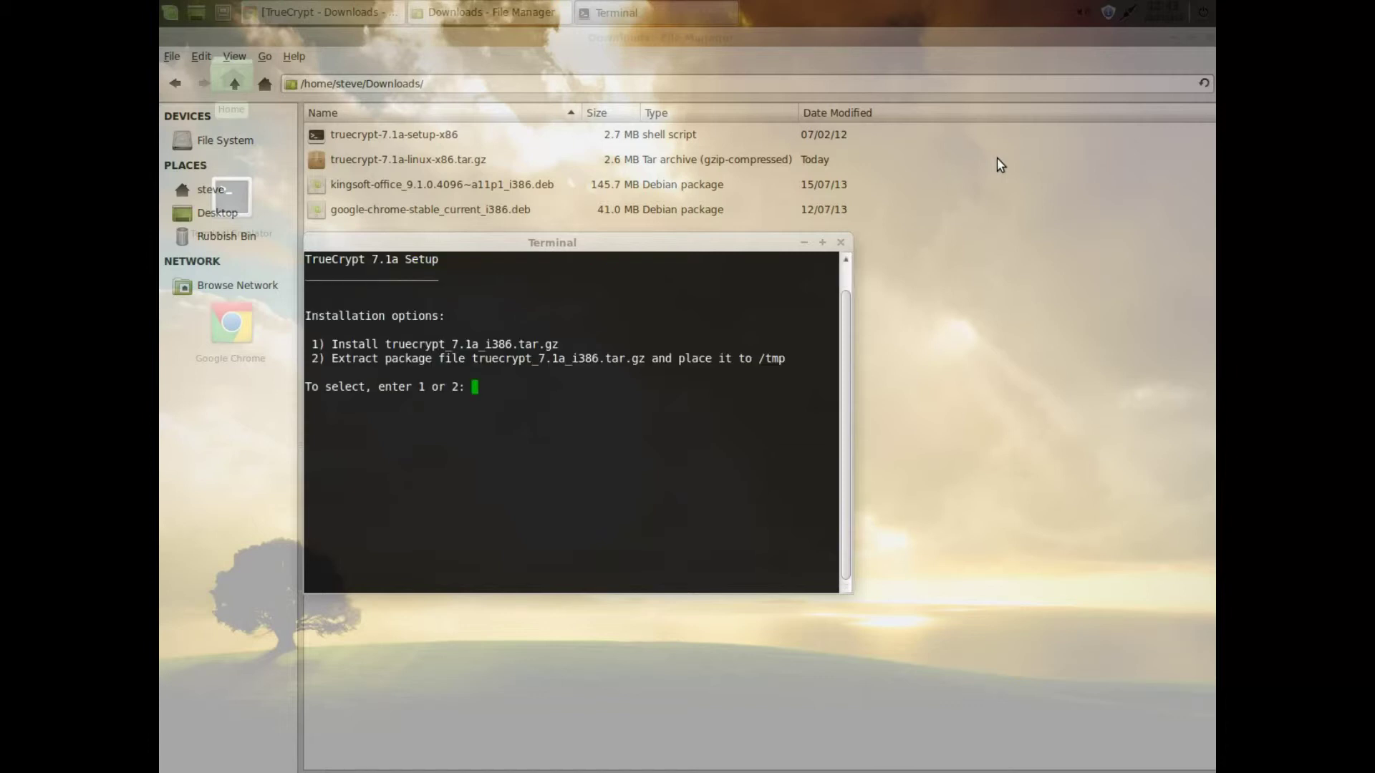
Choose option 1 to install truecrypt_7.1a_i386.tar.gz and display the license terms
type("1")
key("Return")
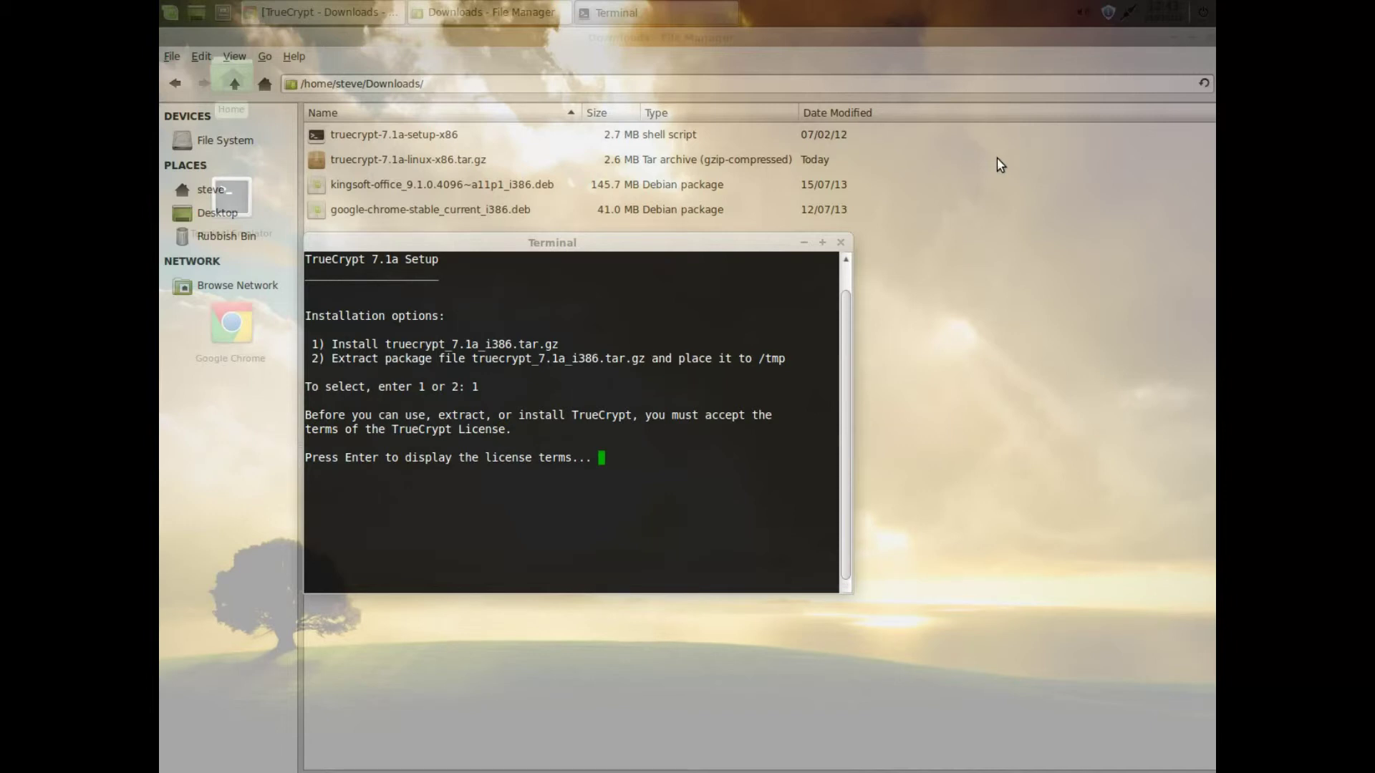
key("Return")
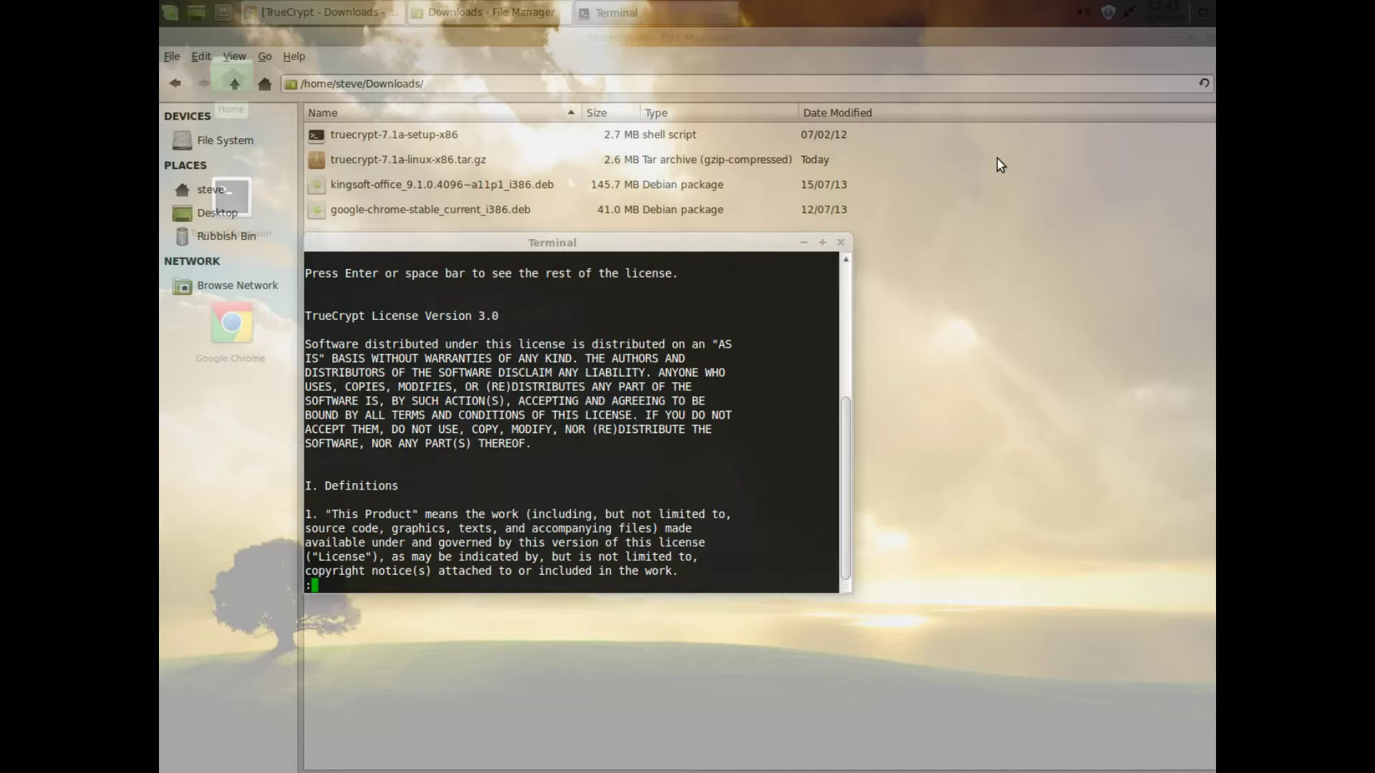
Page through the TrueCrypt license text to the acceptance prompt
key("space")
key("space")
key("space")
key("space")
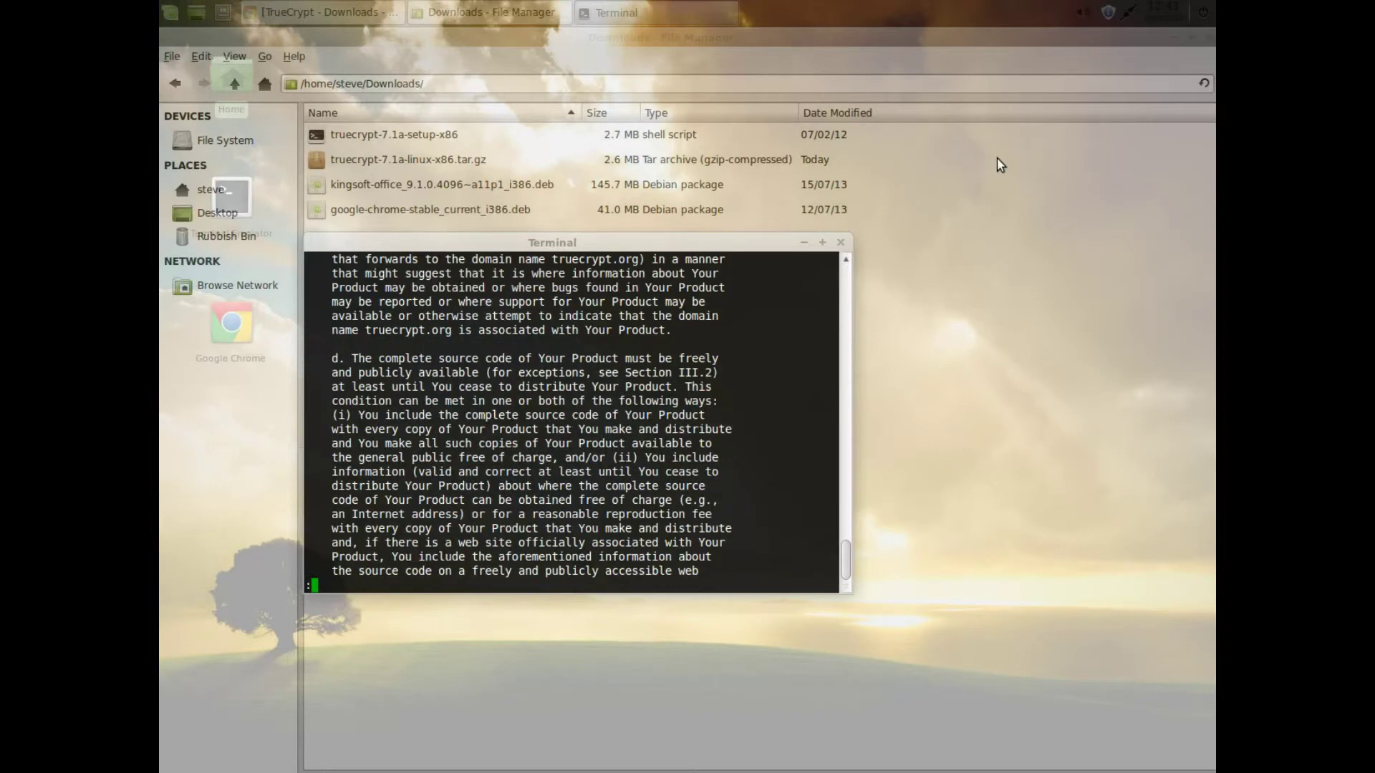
key("space")
key("space")
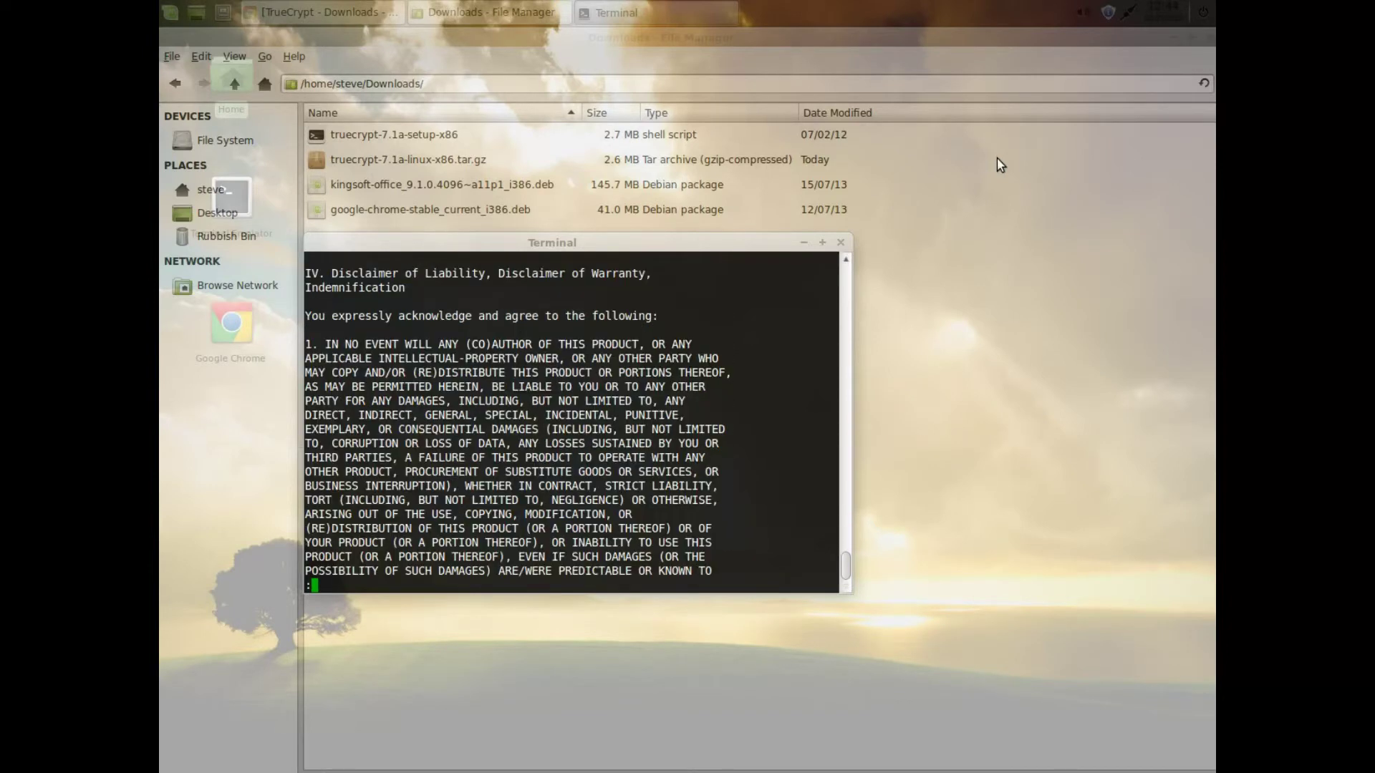
key("space")
key("space")
key("space")
key("space")
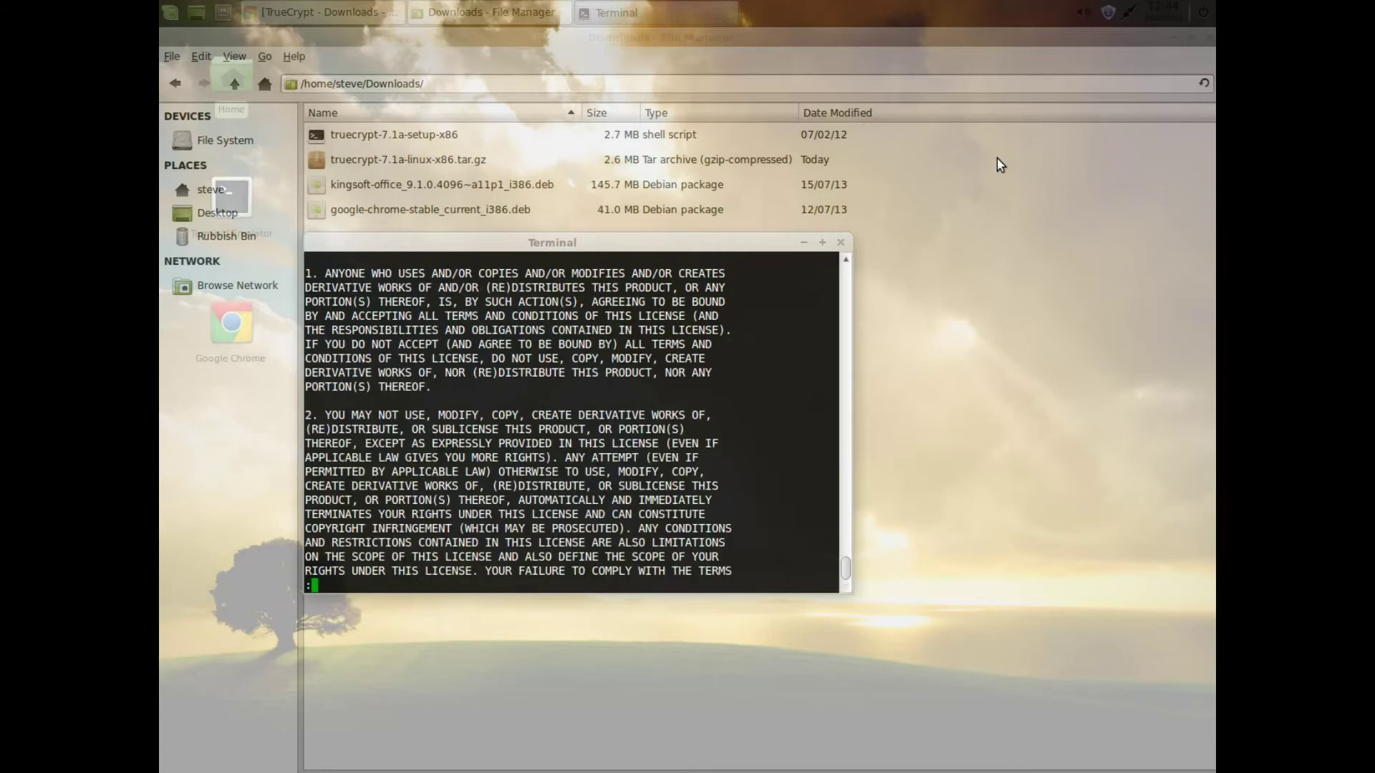
key("space")
key("space")
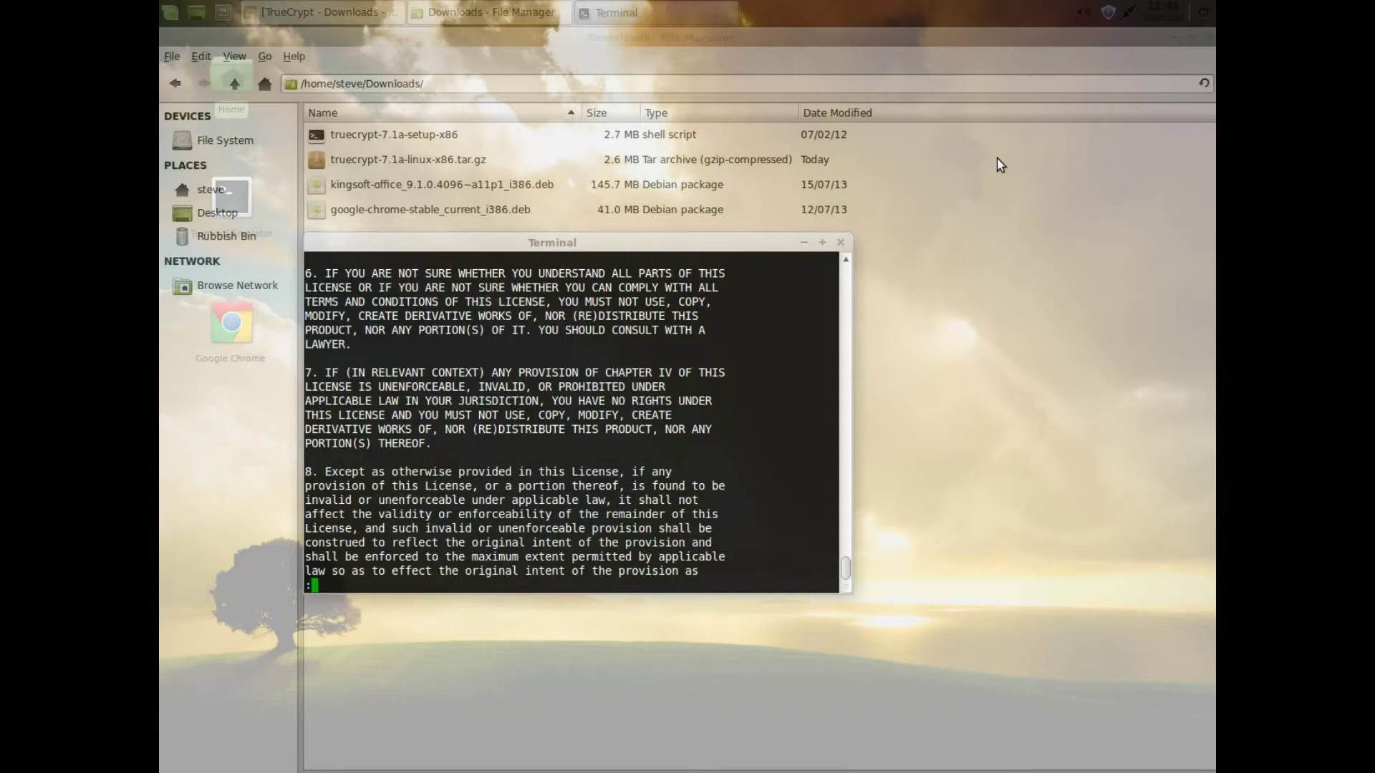
key("space")
key("space")
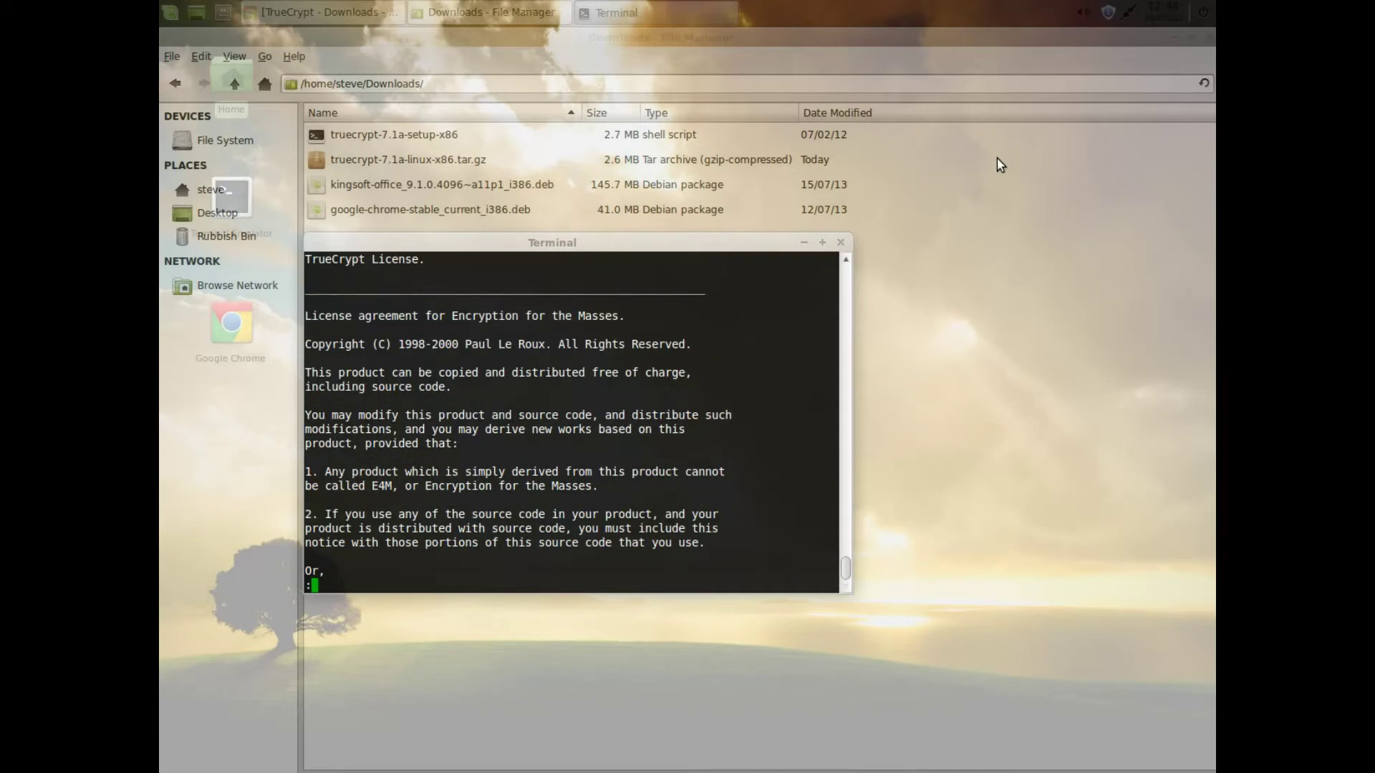
key("space")
key("space")
key("space")
key("space")
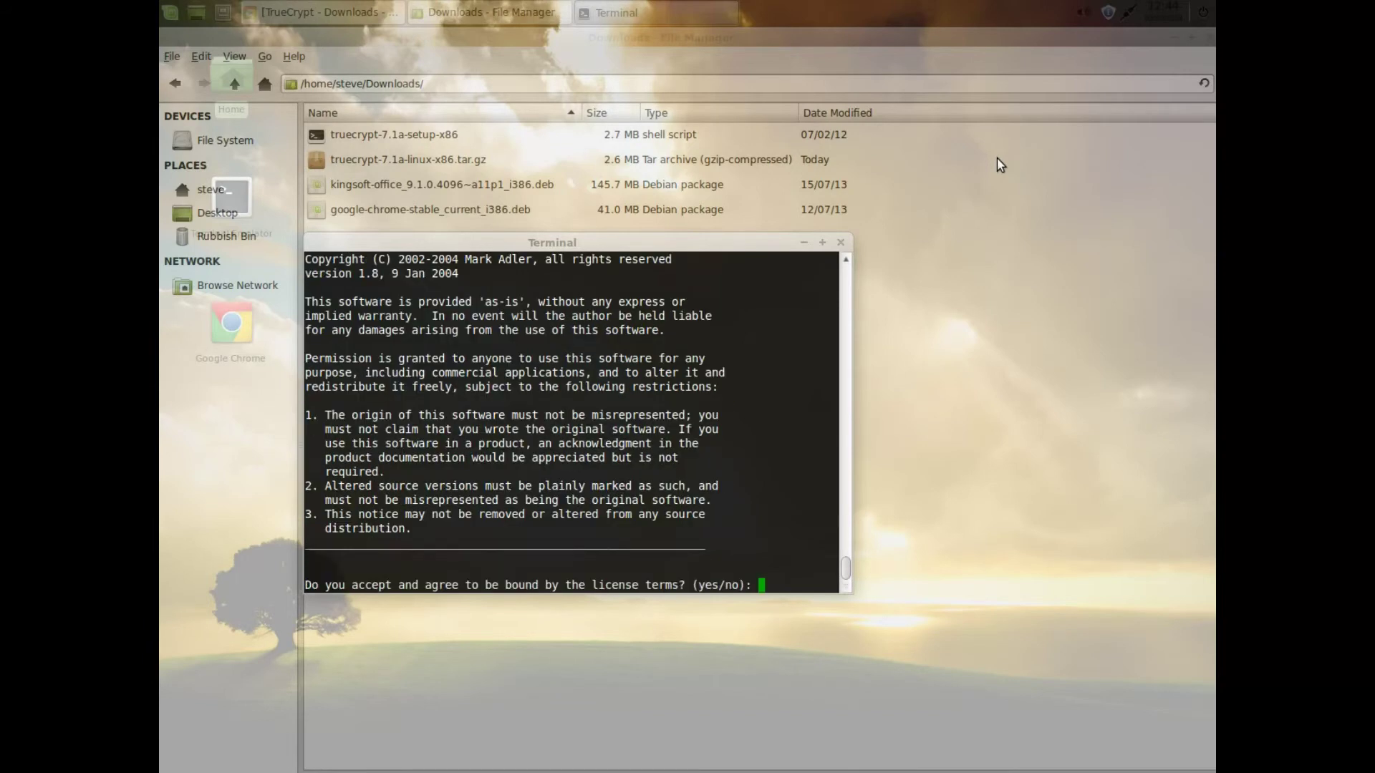
key("Page_Down")
key("Page_Down")
key("BackSpace")
key("BackSpace")
key("BackSpace")
key("BackSpace")
key("BackSpace")
key("BackSpace")
key("BackSpace")
key("BackSpace")
Accept the license with 'yes', authorise with the sudo password, then close the terminal and file manager
type("yes")
key("Return")
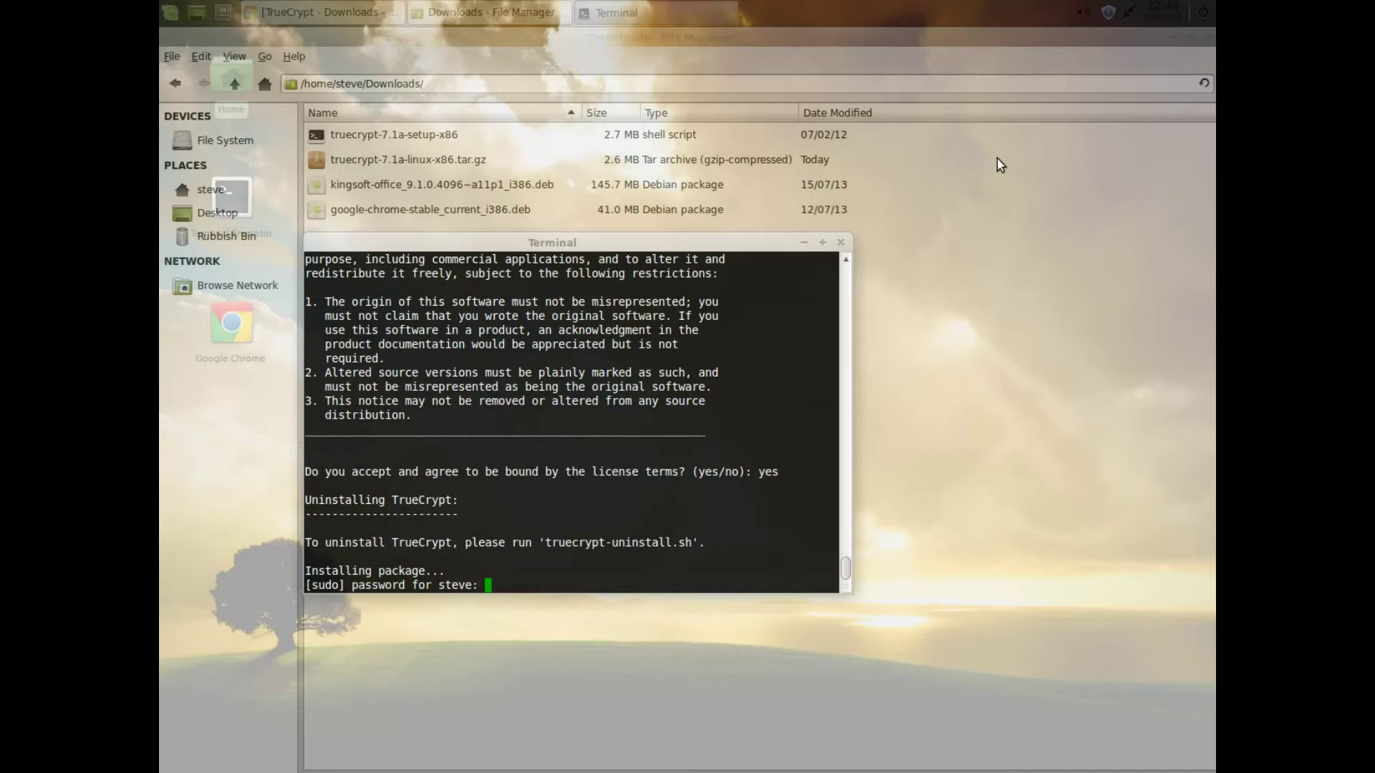
key("Return")
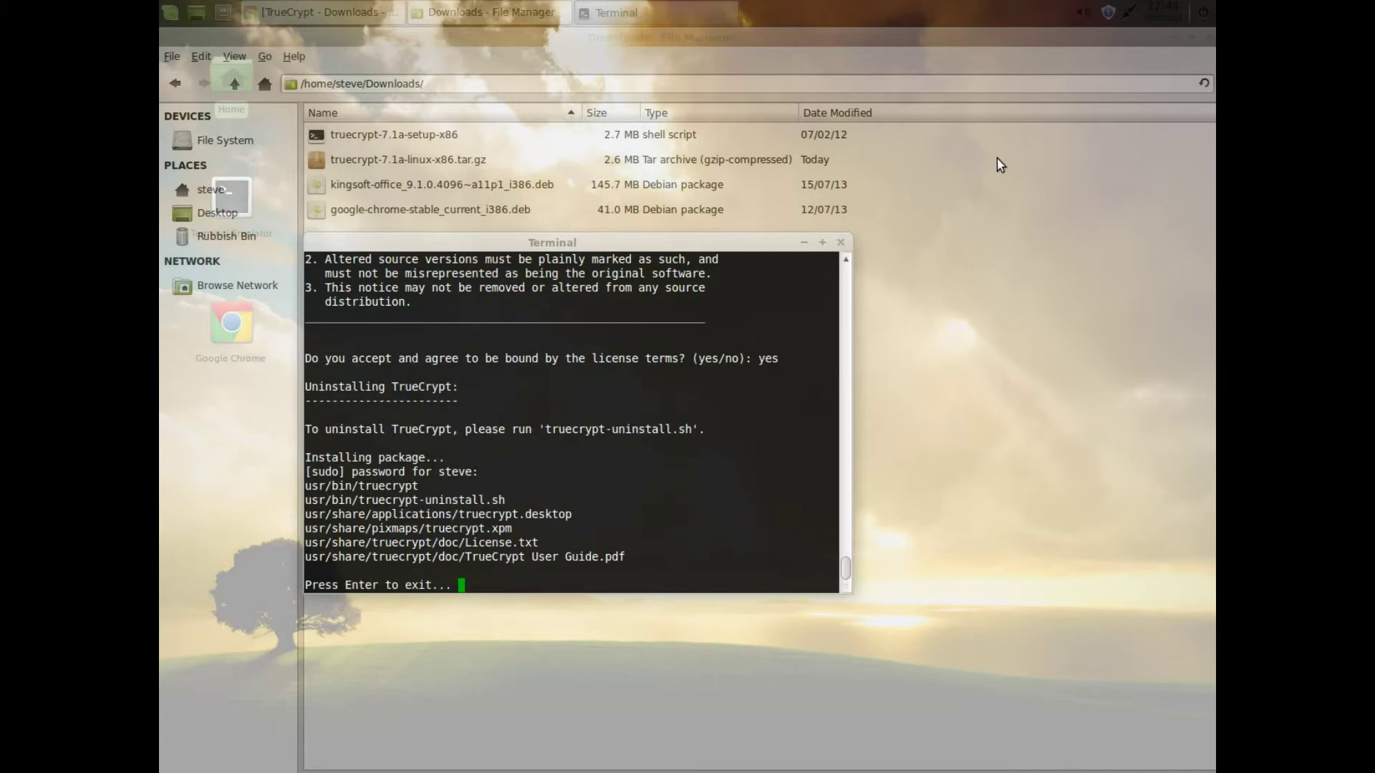
key("Return")
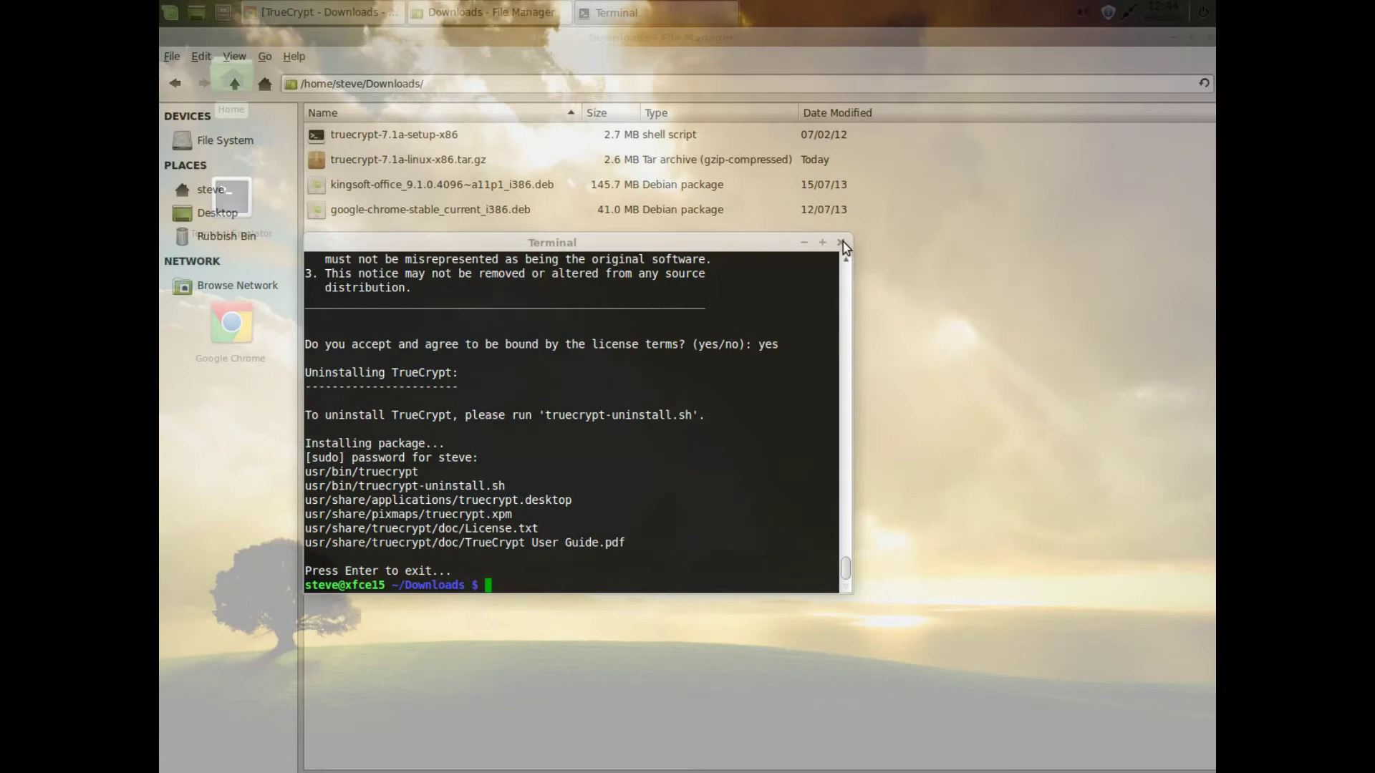
left_click(842, 243)
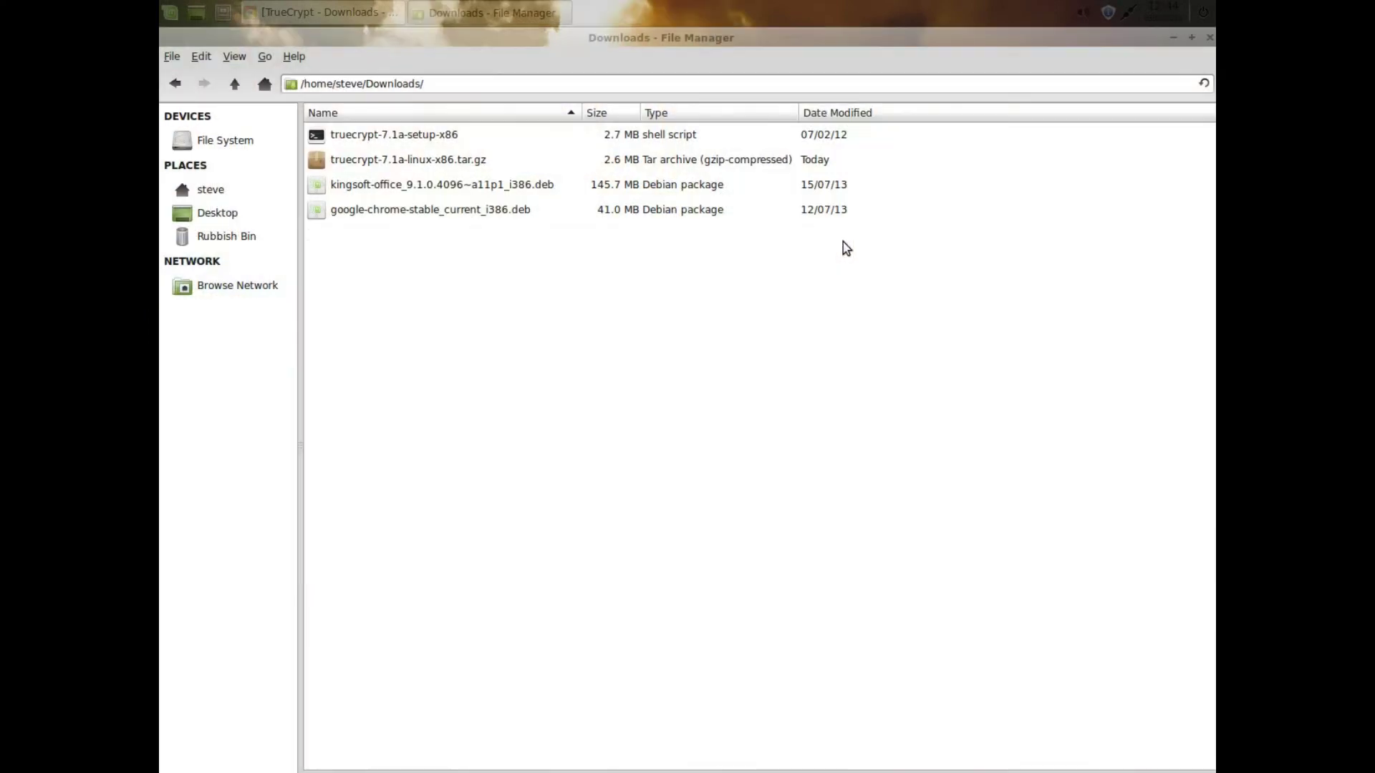
left_click(1173, 38)
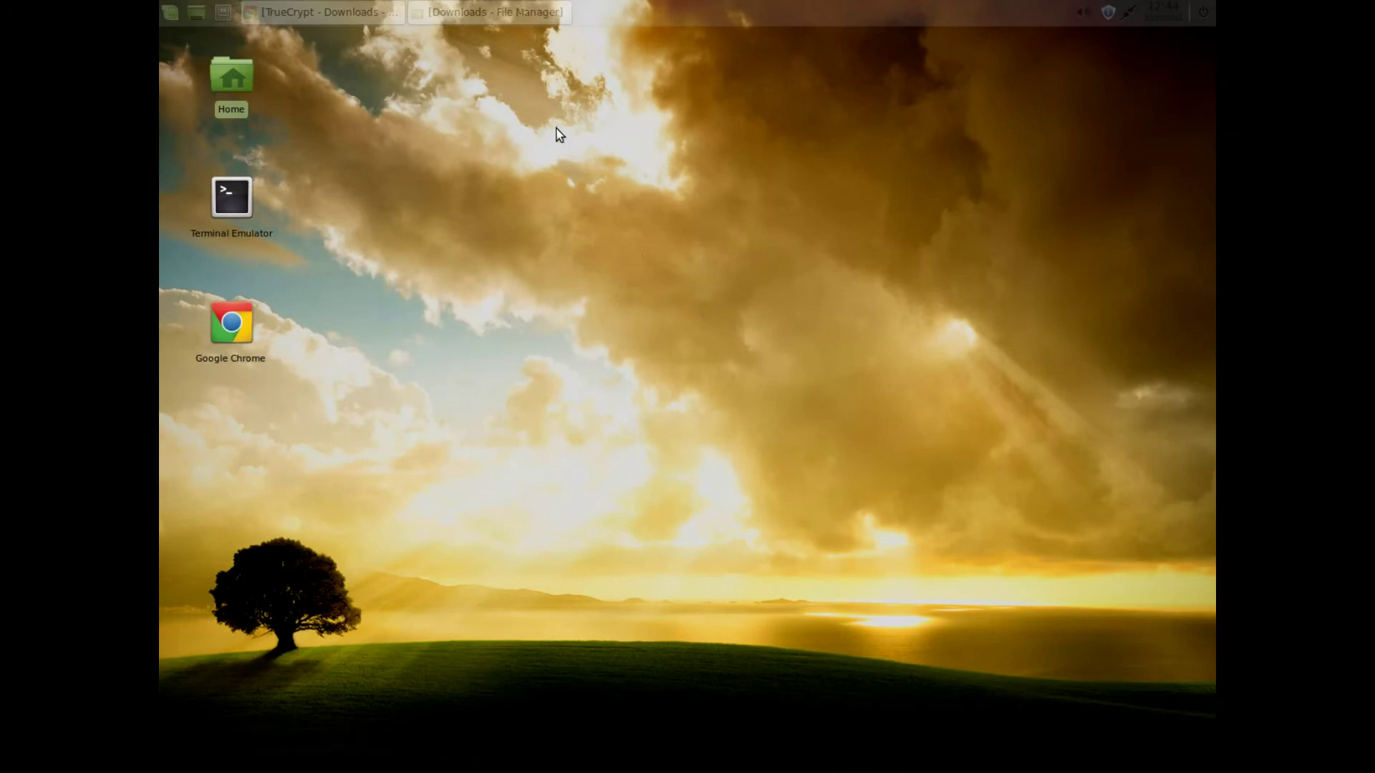
Search 'tru' in the Whisker Menu and launch TrueCrypt
left_click(177, 15)
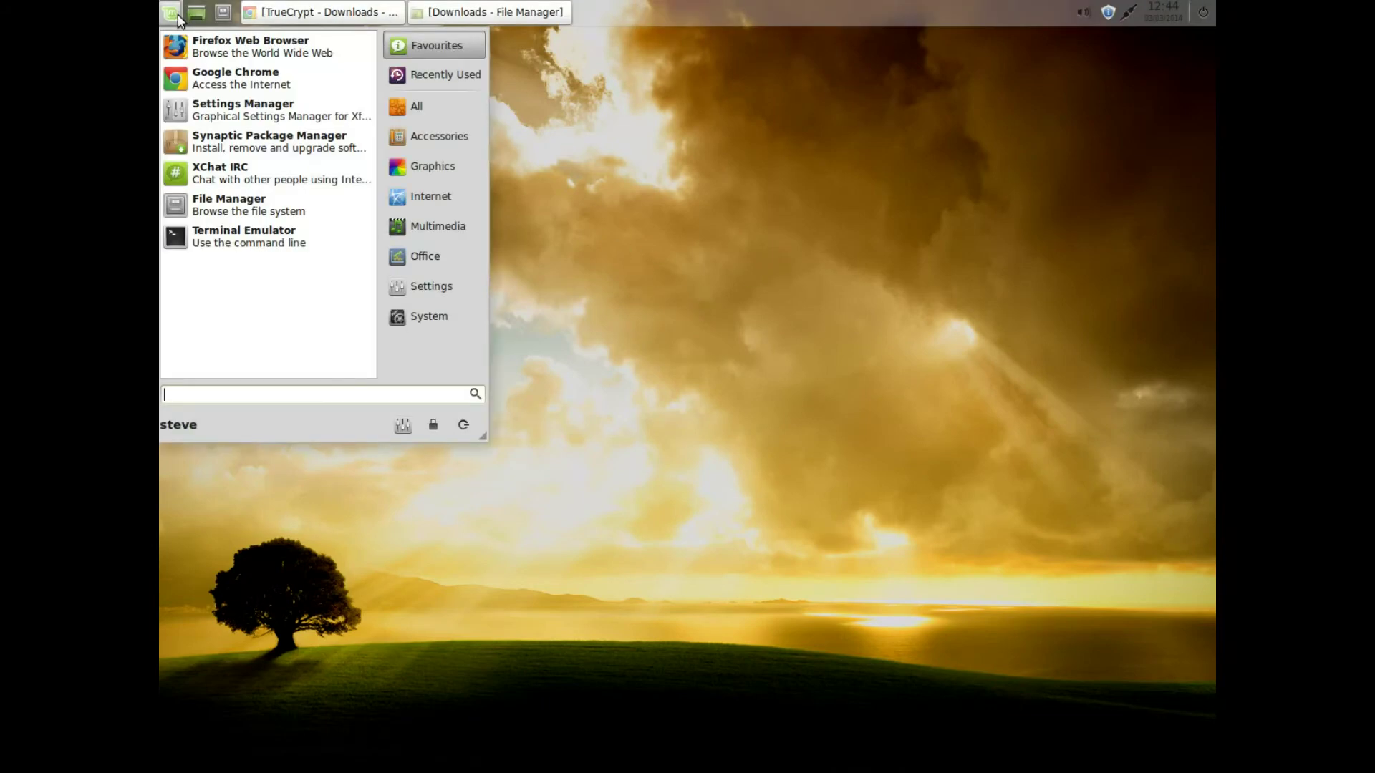
type("tru")
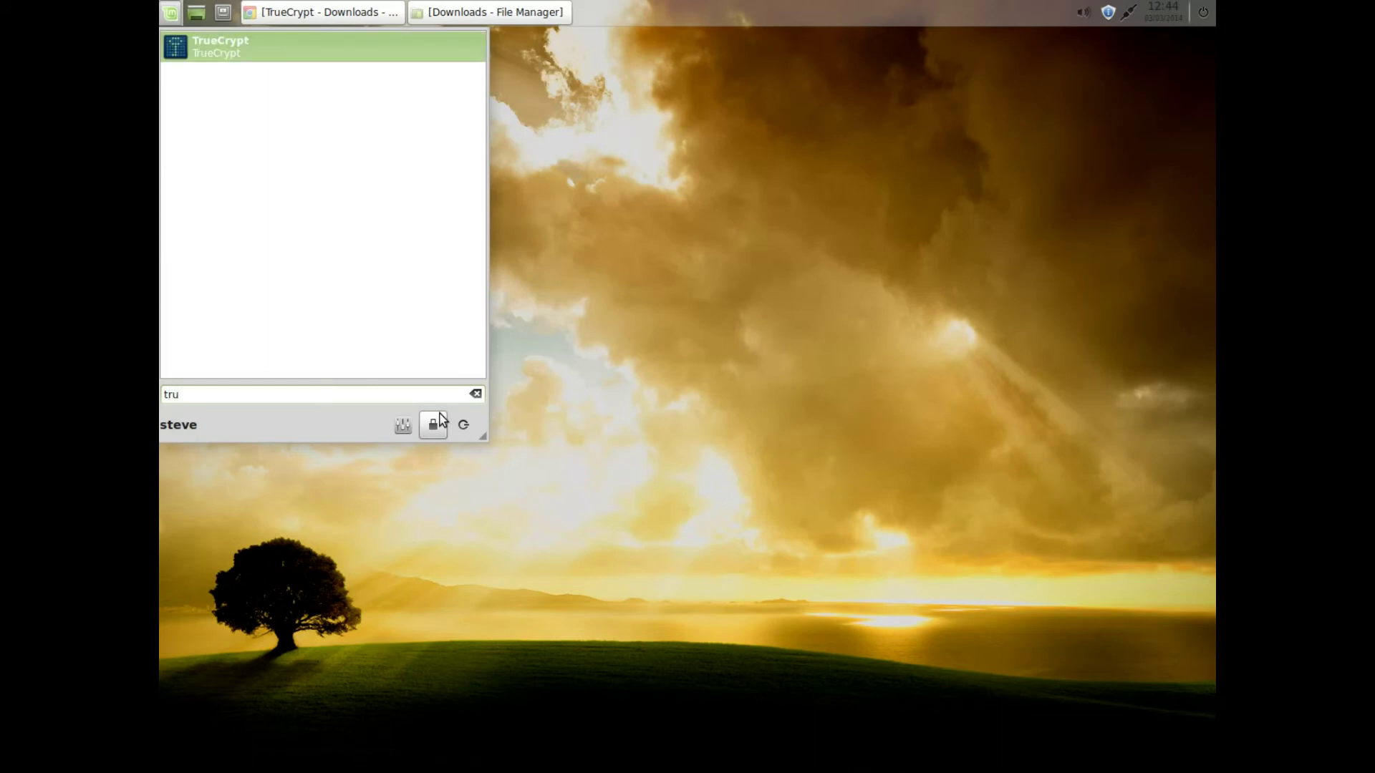
key("Return")
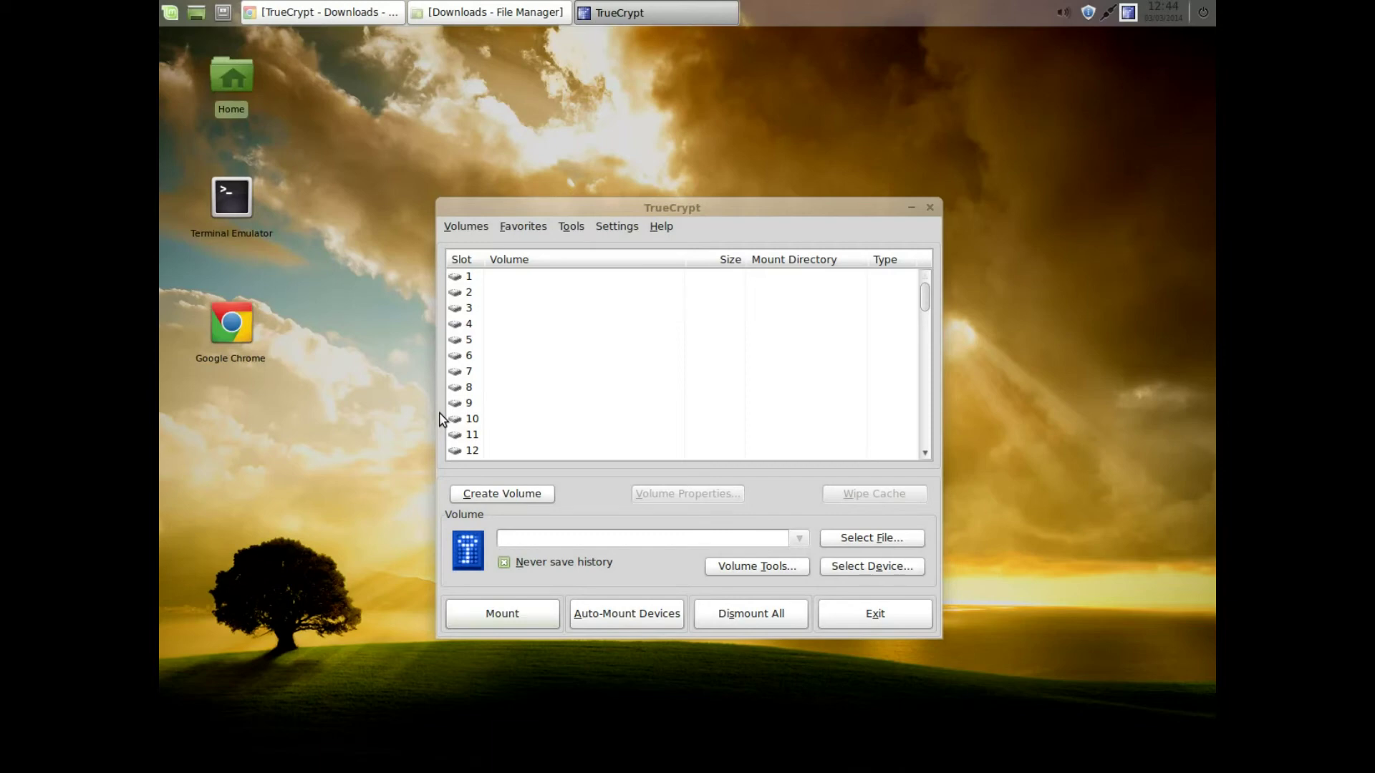
Open TrueCrypt's Create Volume wizard, cancel it, and exit TrueCrypt
left_click(487, 496)
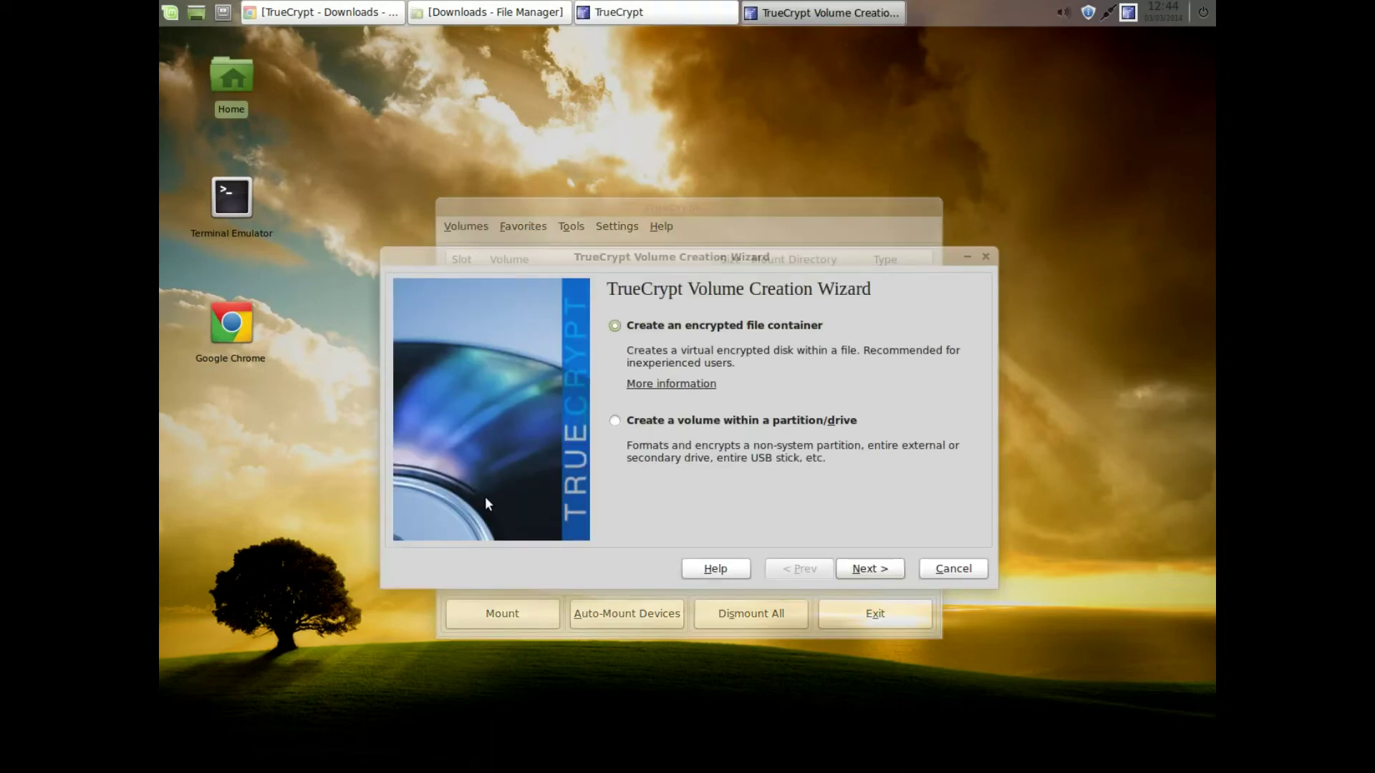
left_click(977, 573)
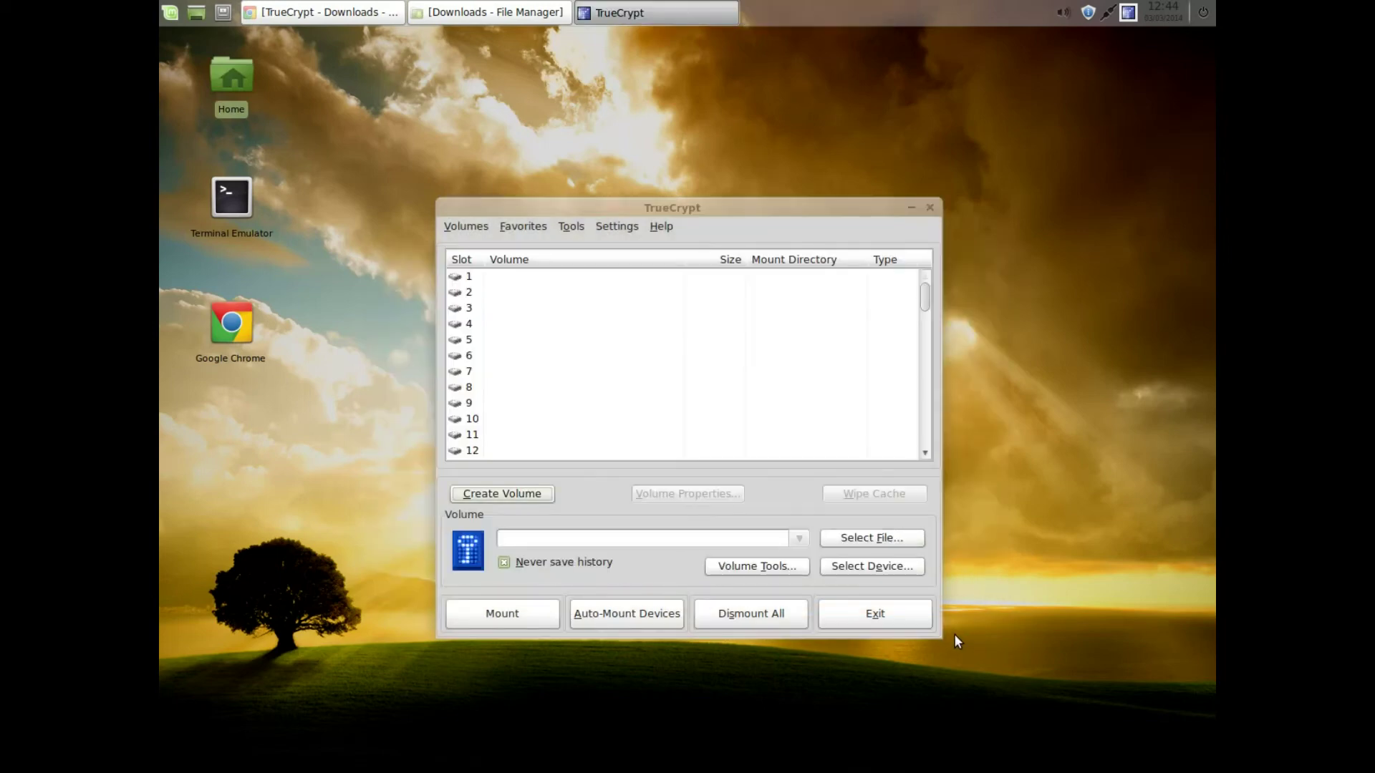
left_click(913, 619)
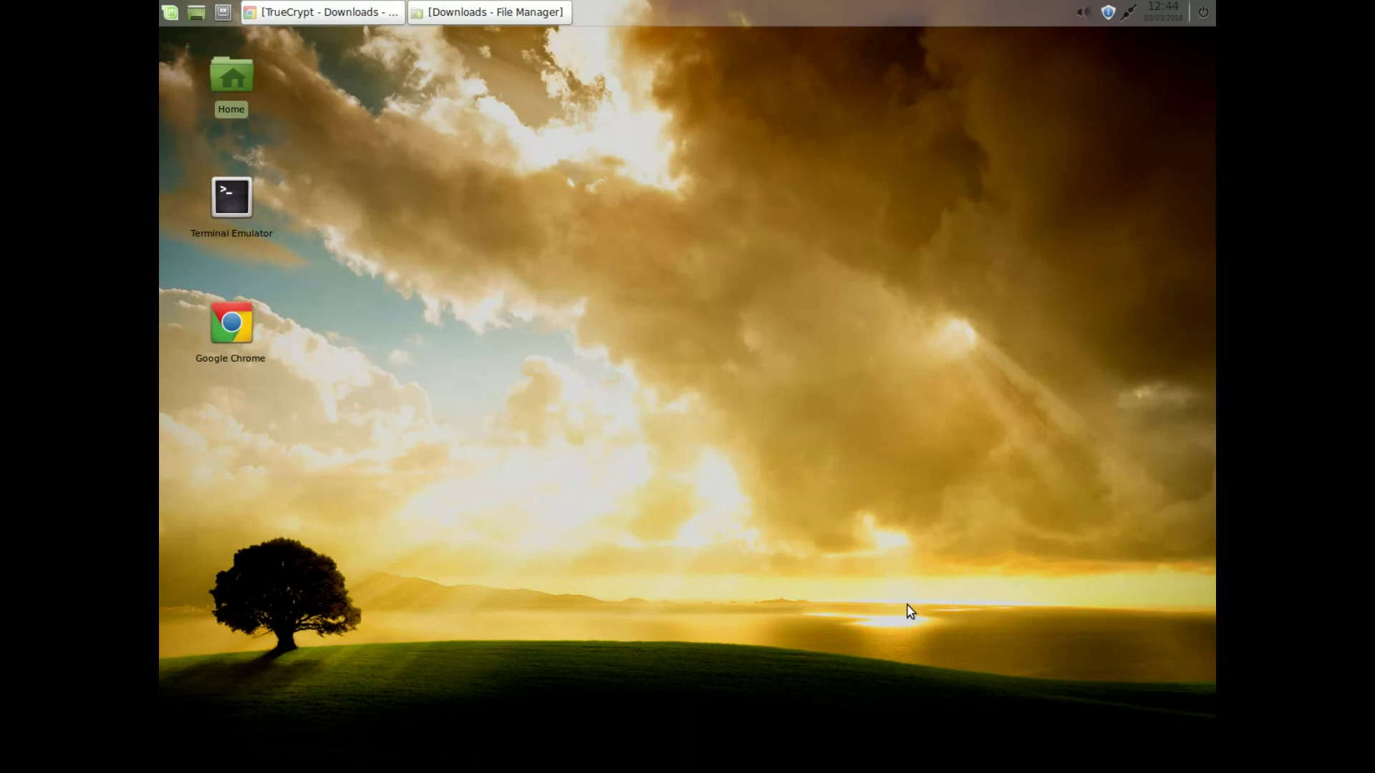